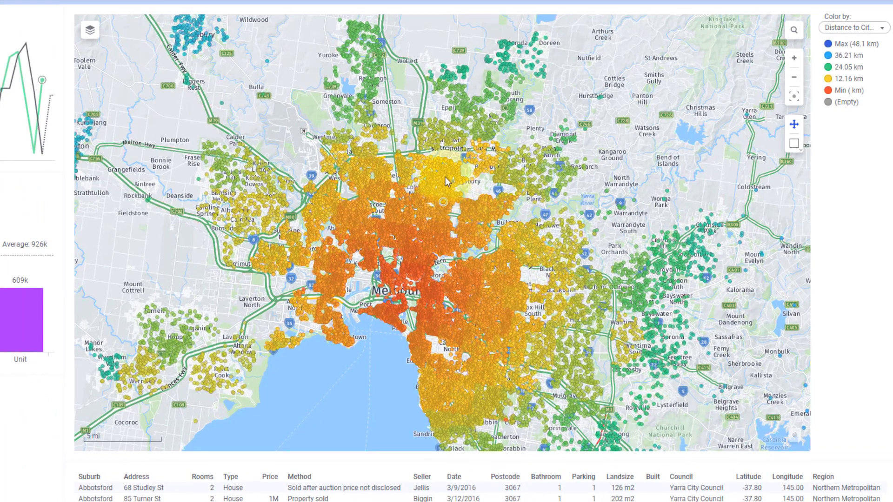
Limit the Miles to New Store filter to a maximum of about 4 miles
{"action": "mouse_move", "coordinate": [450, 177]}
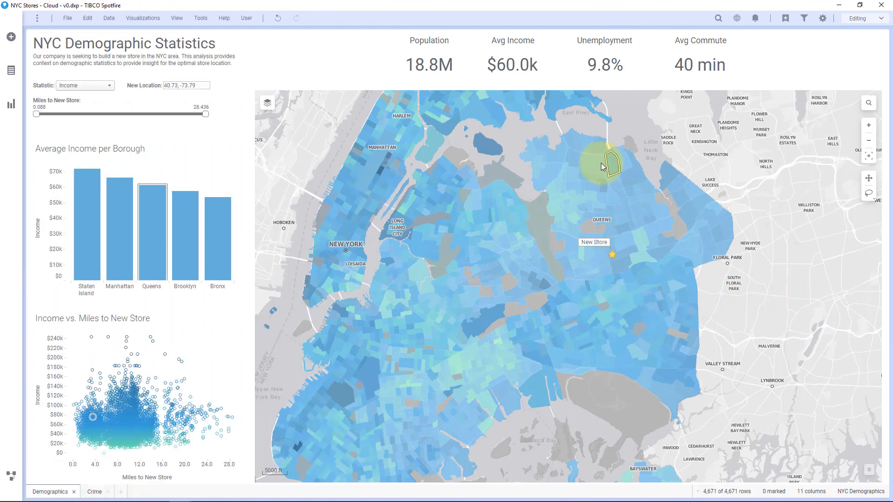
{"action": "mouse_move", "coordinate": [602, 167]}
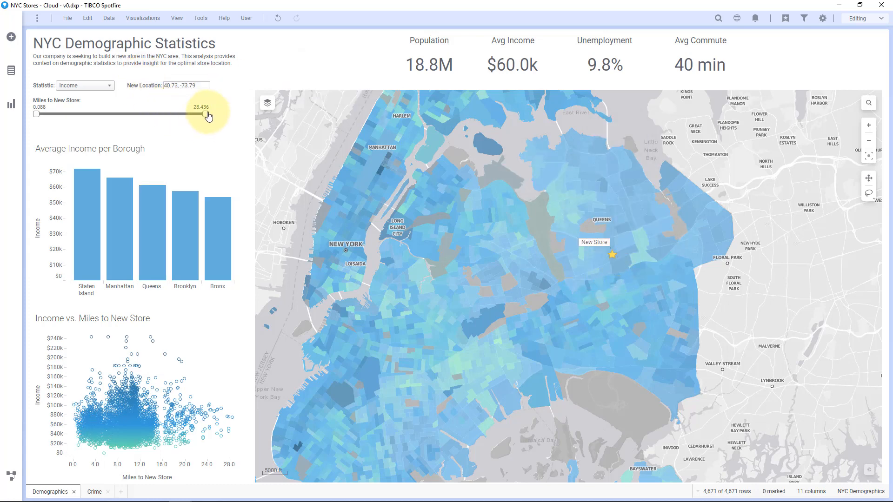
{"action": "left_click_drag", "start_coordinate": [208, 115], "coordinate": [68, 118]}
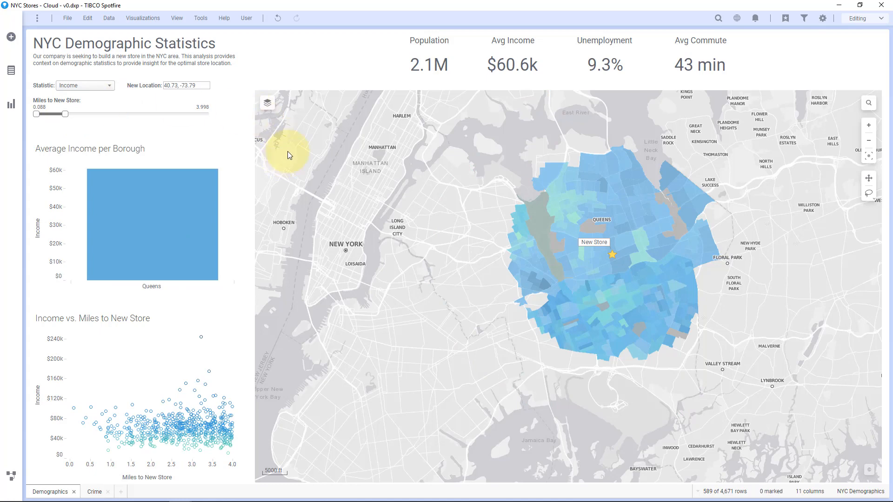
Set the new store location to the copied map coordinates 40.66893, -73.94210 in Brooklyn and widen the Miles to New Store range
{"action": "right_click", "coordinate": [405, 363]}
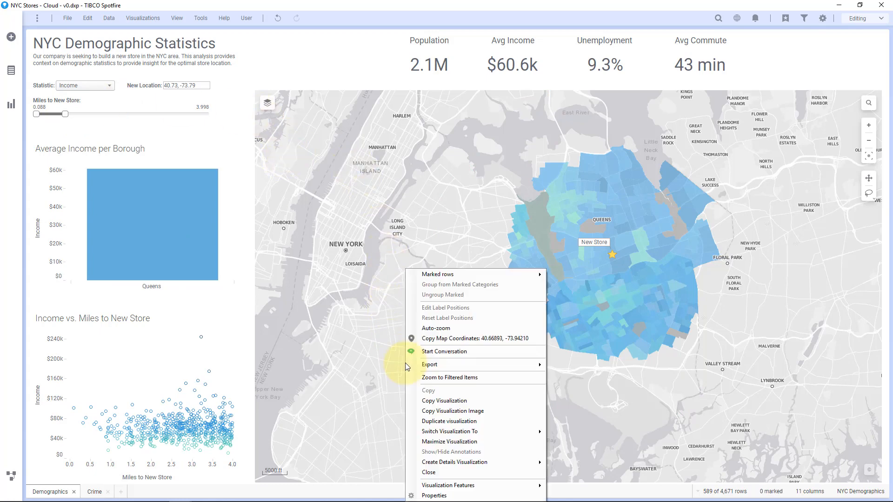
{"action": "left_click", "coordinate": [435, 341]}
{"action": "left_click_drag", "start_coordinate": [210, 86], "coordinate": [141, 84]}
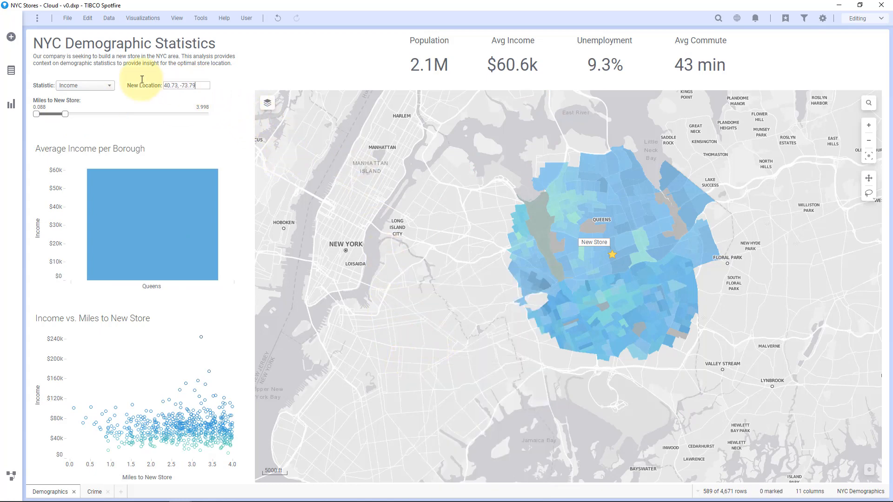
{"action": "key", "text": "ctrl+v"}
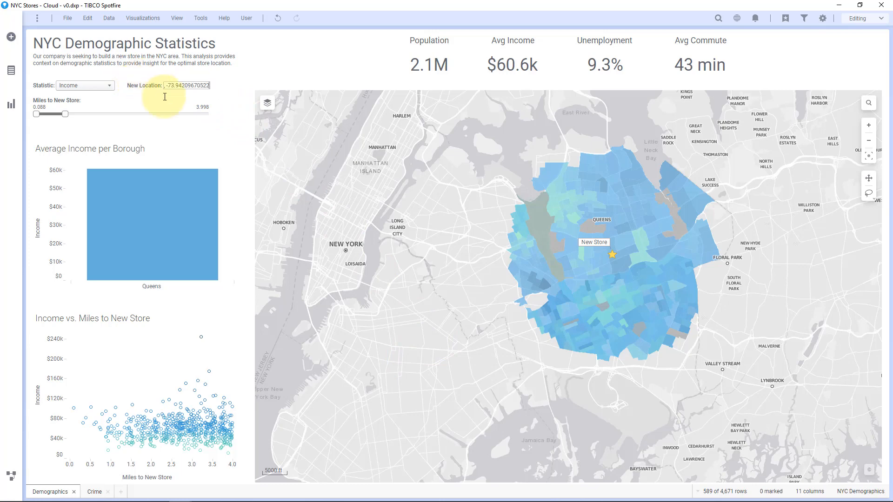
{"action": "left_click", "coordinate": [226, 92]}
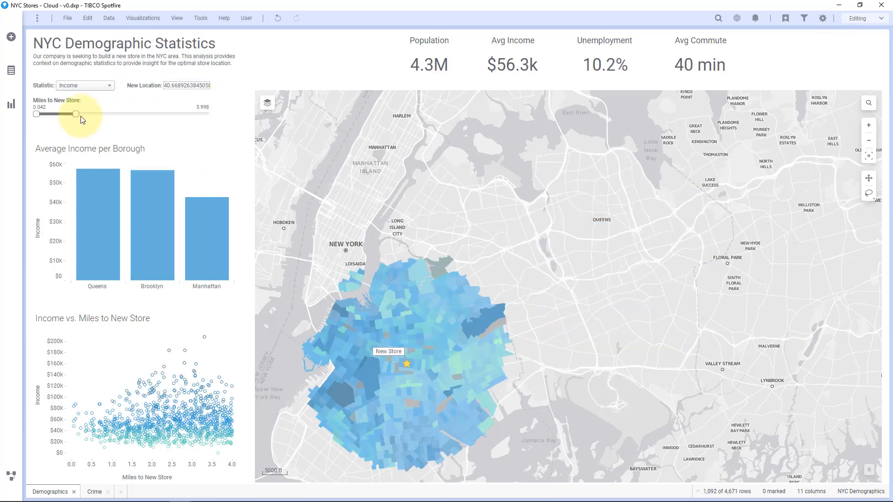
{"action": "left_click_drag", "start_coordinate": [79, 117], "coordinate": [200, 114]}
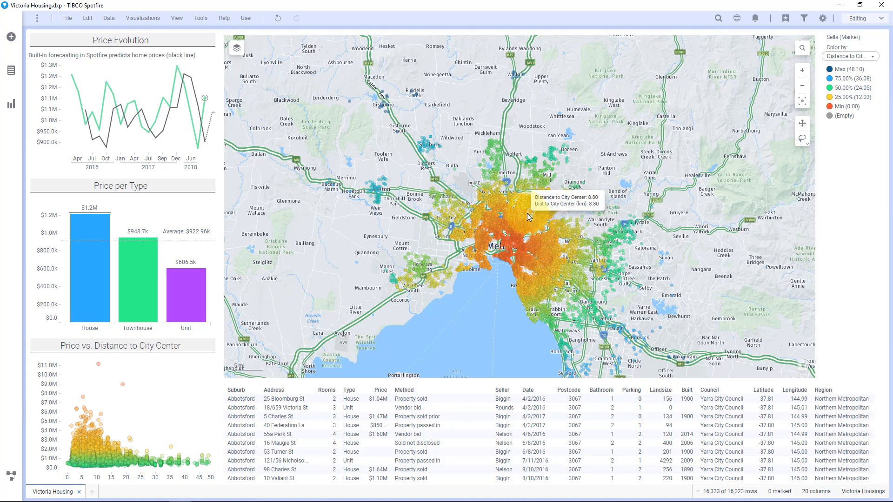
Copy the map coordinates -37.73981, 145.01323 north of central Melbourne and start a new calculated column in the Victoria Housings table
{"action": "right_click", "coordinate": [526, 213]}
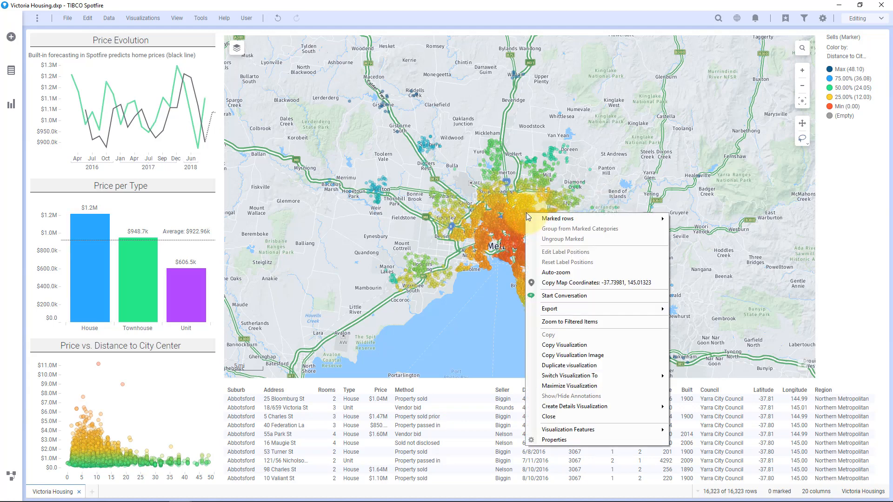
{"action": "left_click", "coordinate": [554, 283]}
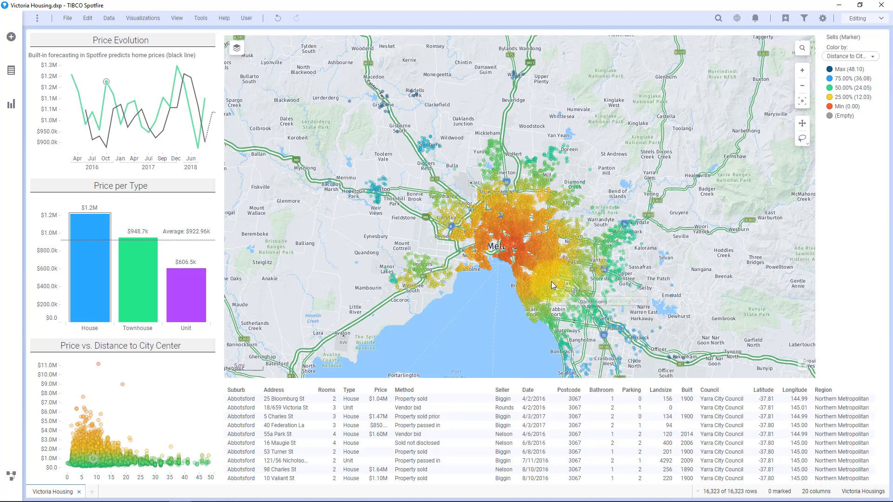
{"action": "left_click", "coordinate": [109, 18]}
{"action": "left_click", "coordinate": [118, 52]}
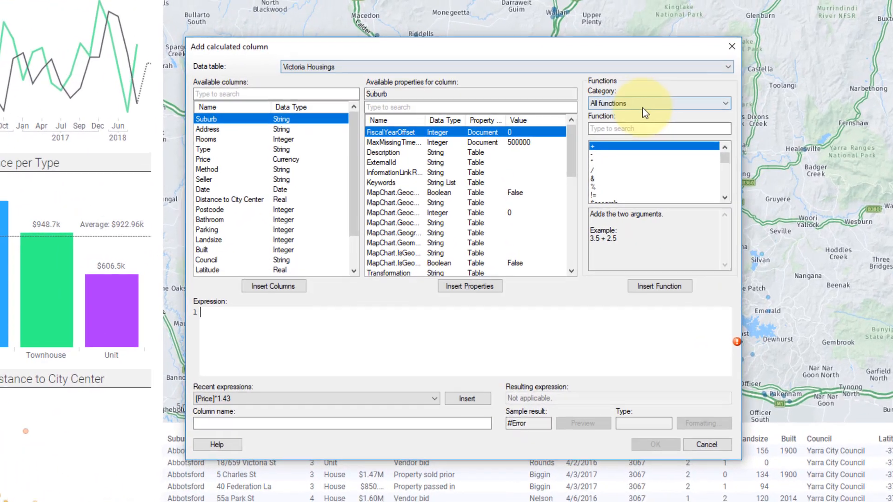
Read the description of the spatial function GreatCircleDistance, including the earth radius values, and insert the function into the expression
{"action": "left_click", "coordinate": [643, 106]}
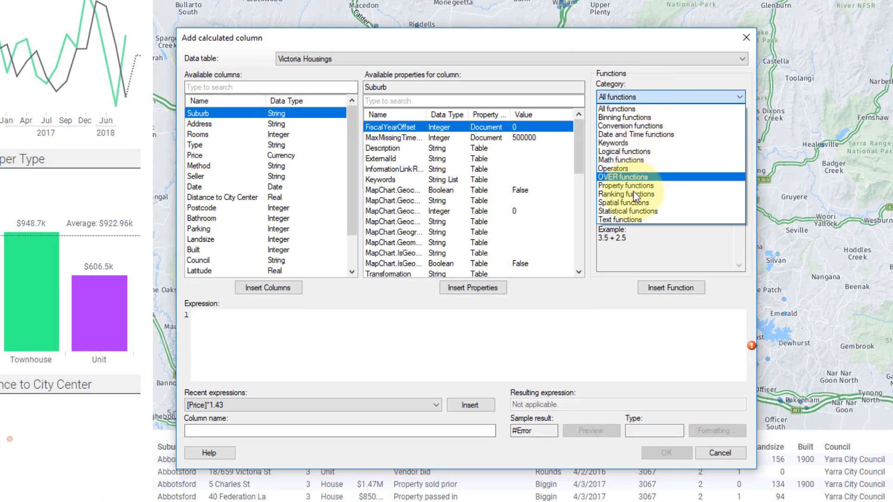
{"action": "left_click", "coordinate": [623, 203]}
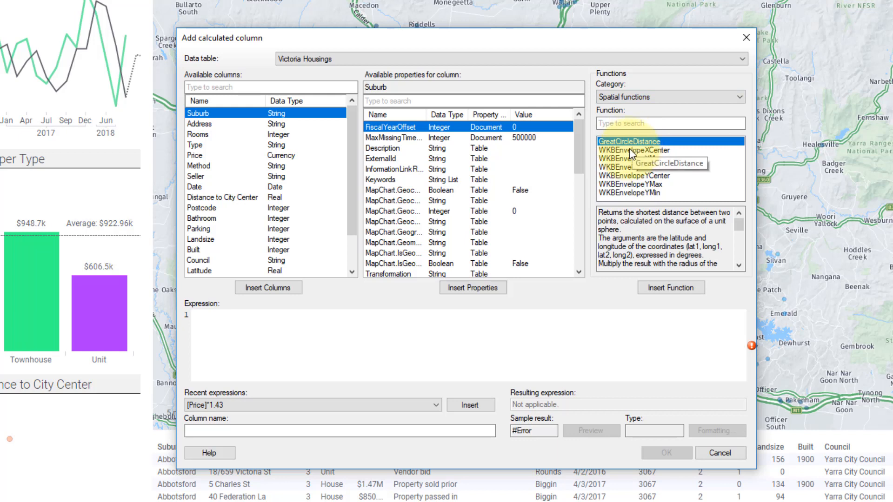
{"action": "scroll", "coordinate": [700, 227], "scroll_direction": "down", "scroll_amount": 1}
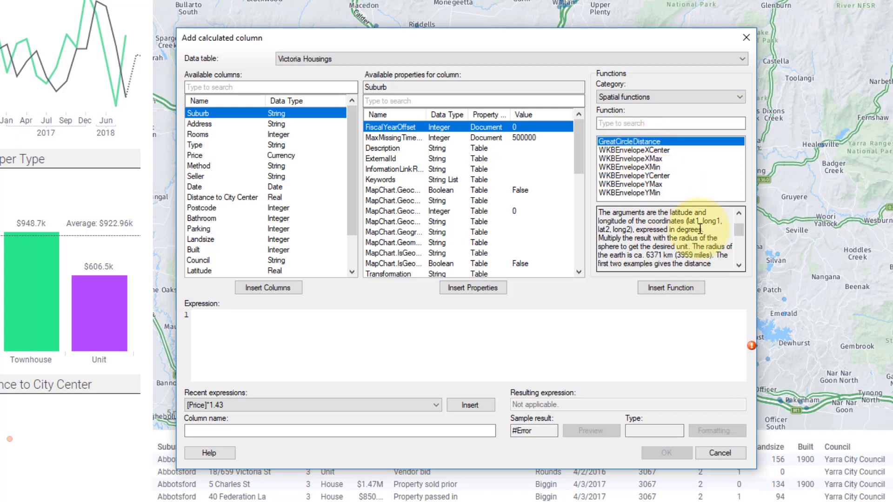
{"action": "scroll", "coordinate": [699, 228], "scroll_direction": "down", "scroll_amount": 4}
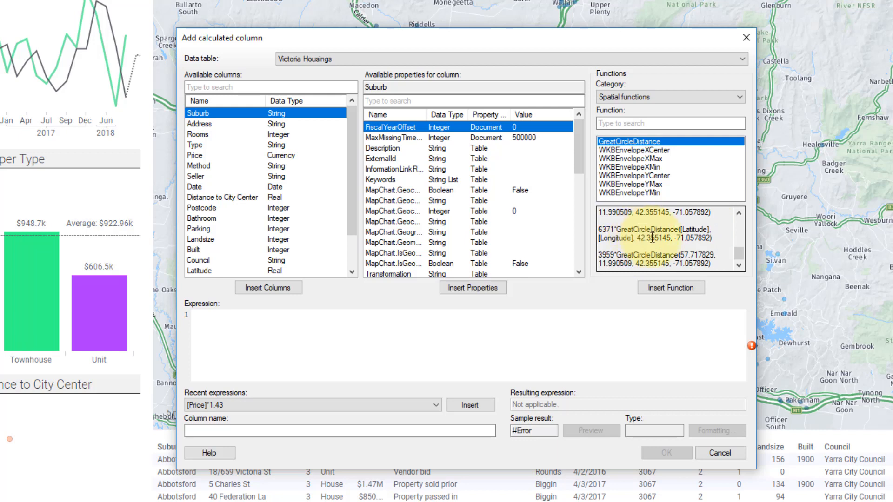
{"action": "scroll", "coordinate": [656, 241], "scroll_direction": "up", "scroll_amount": 3}
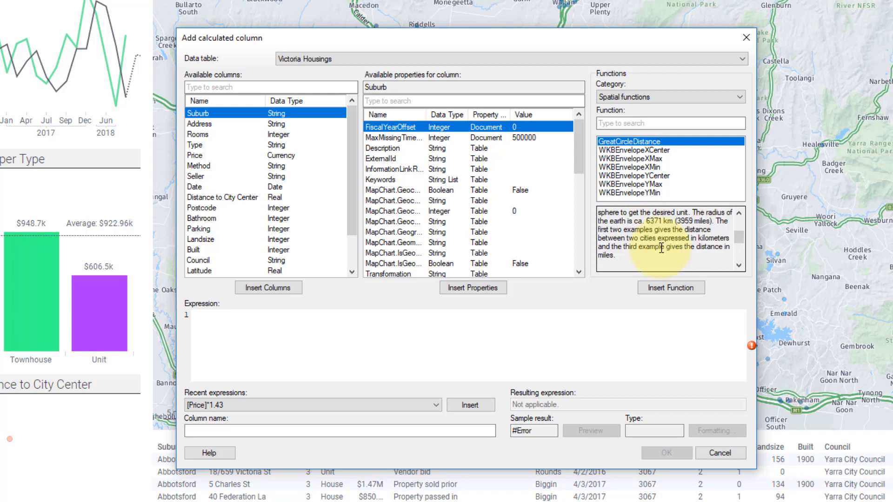
{"action": "scroll", "coordinate": [660, 246], "scroll_direction": "up", "scroll_amount": 1}
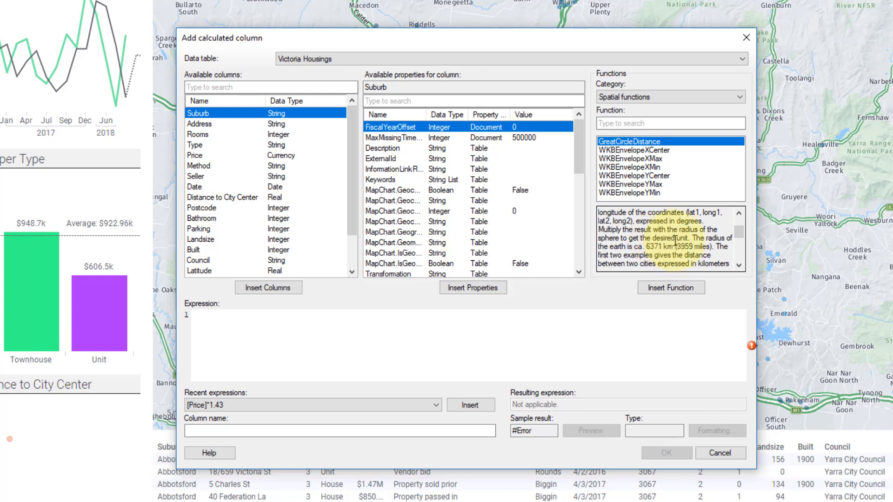
{"action": "scroll", "coordinate": [680, 237], "scroll_direction": "down", "scroll_amount": 1}
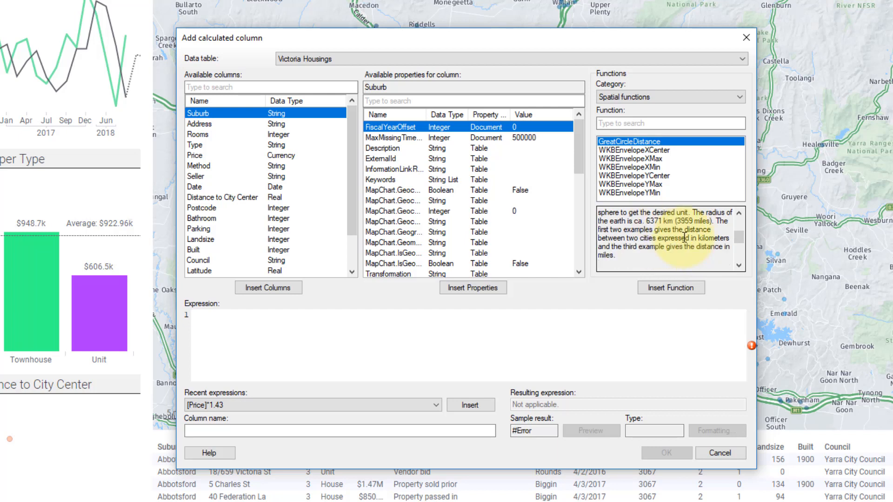
{"action": "left_click_drag", "start_coordinate": [664, 222], "coordinate": [653, 222]}
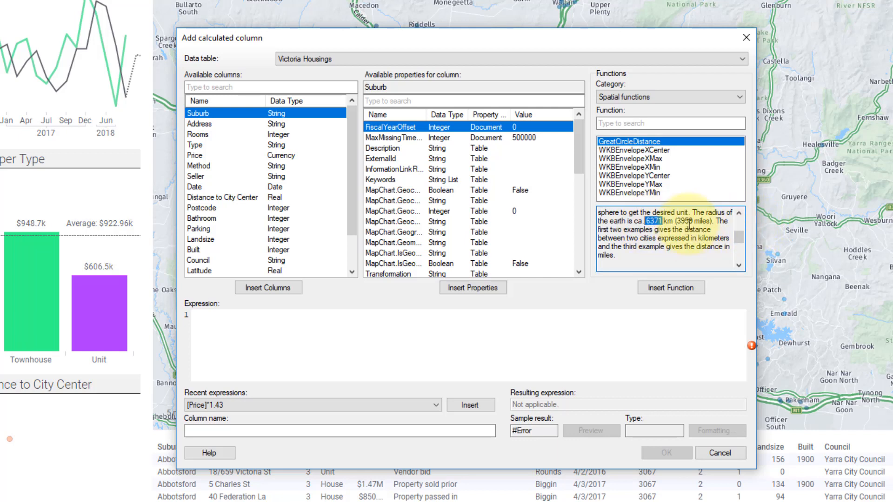
{"action": "left_click_drag", "start_coordinate": [693, 222], "coordinate": [674, 222]}
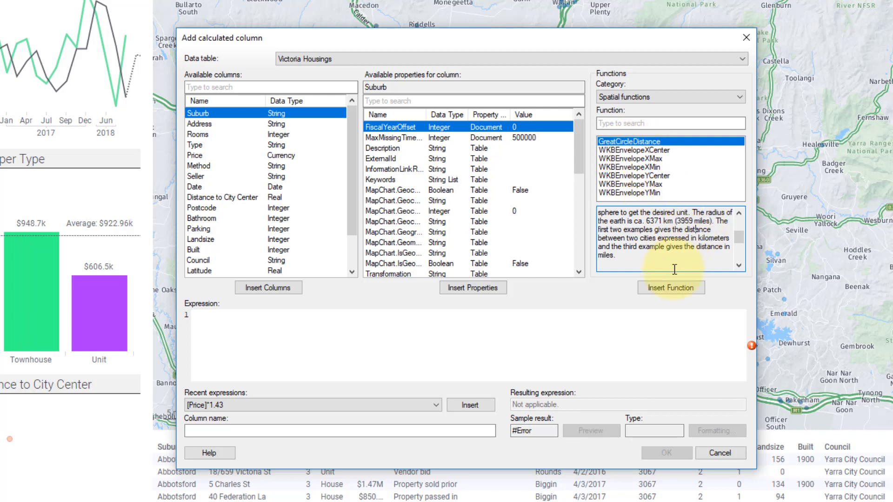
{"action": "left_click", "coordinate": [670, 289]}
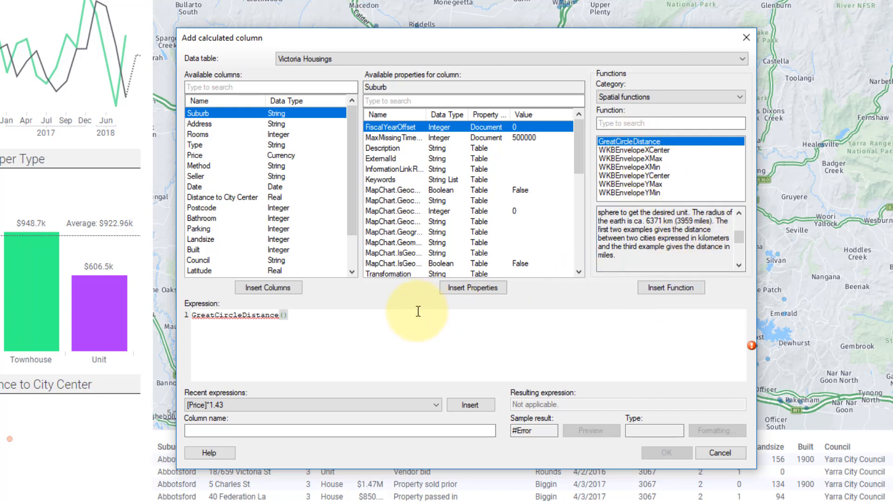
Add the Latitude and Longitude columns, separated by a comma, as the first two arguments of GreatCircleDistance
{"action": "scroll", "coordinate": [670, 237], "scroll_direction": "down", "scroll_amount": 3}
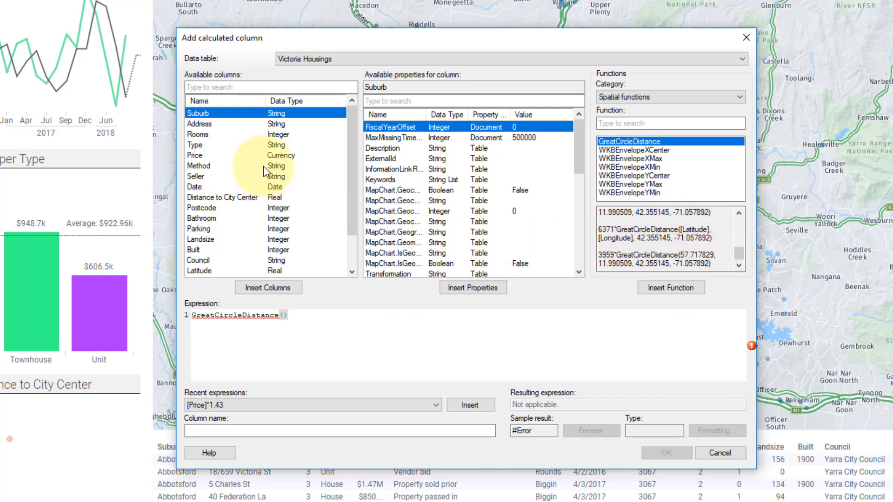
{"action": "scroll", "coordinate": [224, 186], "scroll_direction": "down", "scroll_amount": 1}
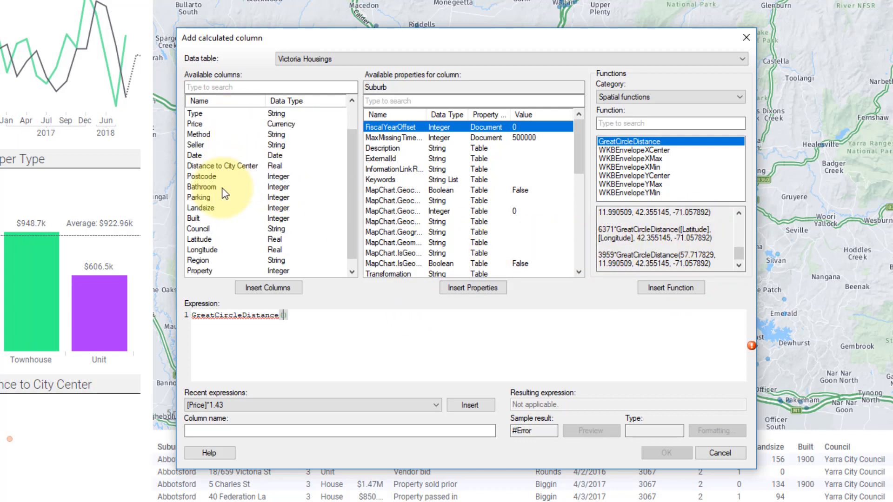
{"action": "left_click", "coordinate": [200, 239]}
{"action": "left_click", "coordinate": [288, 289]}
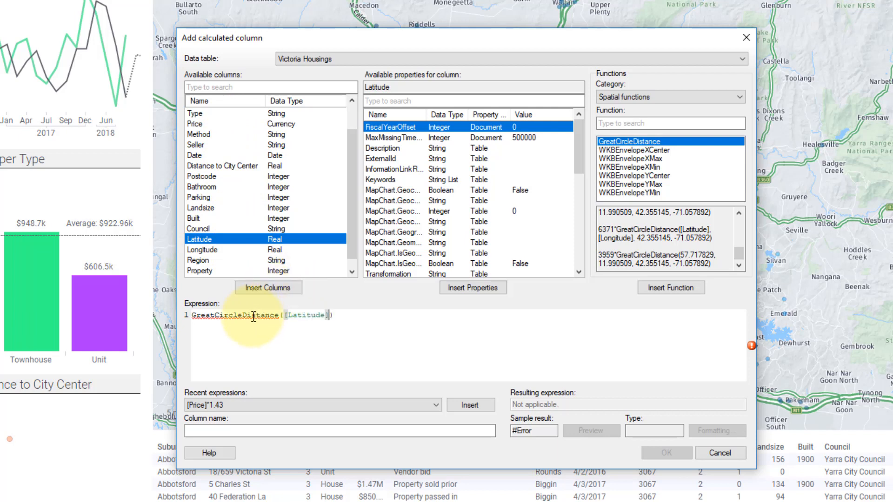
{"action": "left_click", "coordinate": [221, 252]}
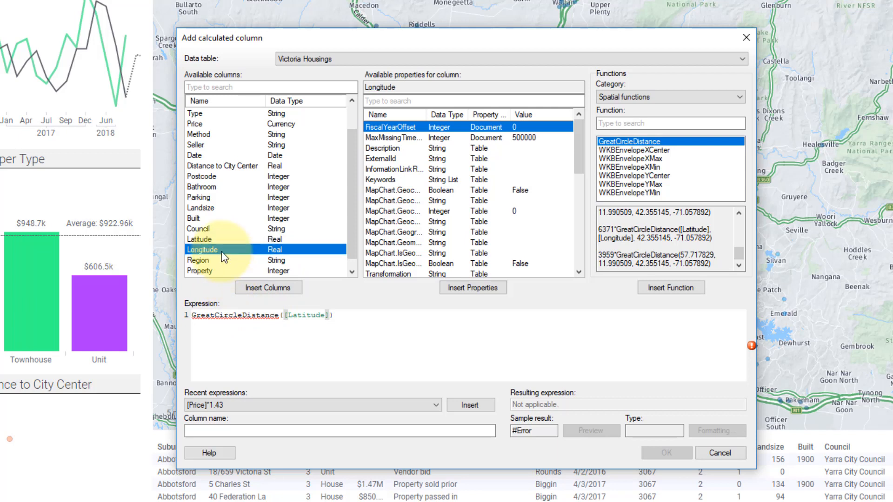
{"action": "left_click", "coordinate": [331, 315]}
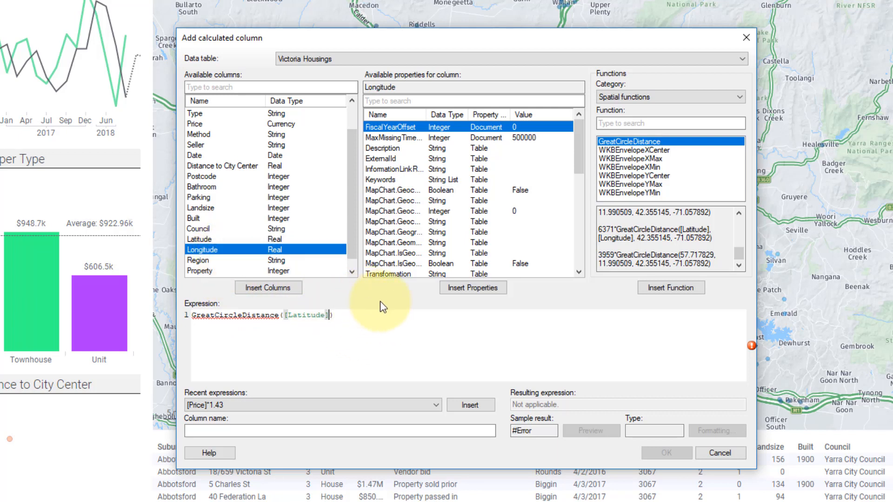
{"action": "type", "text": ","}
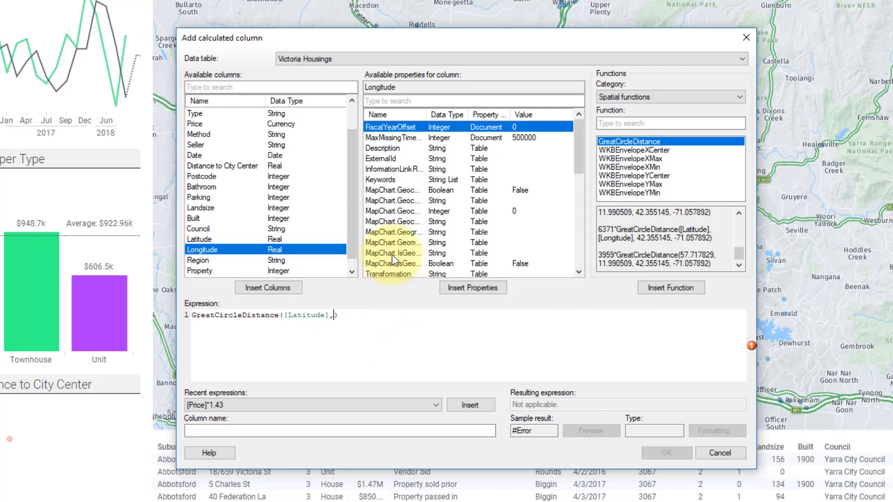
{"action": "left_click", "coordinate": [271, 286]}
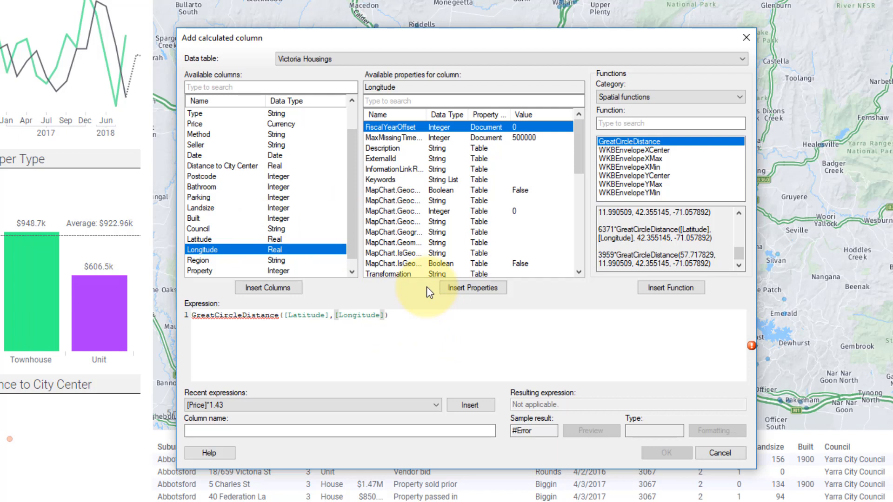
Add the copied coordinates -37.7398075389302, 145.013227117452 as the remaining arguments and multiply the function by 6371
{"action": "type", "text": ","}
{"action": "key", "text": "ctrl+v"}
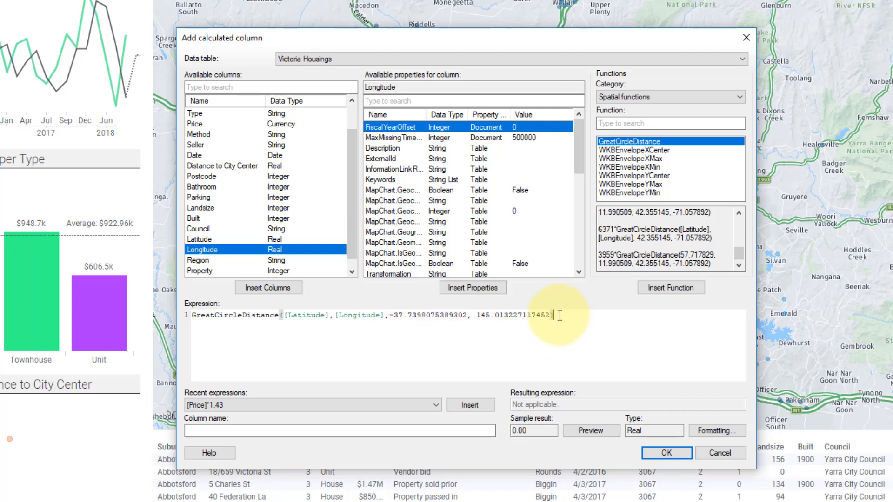
{"action": "type", "text": "*"}
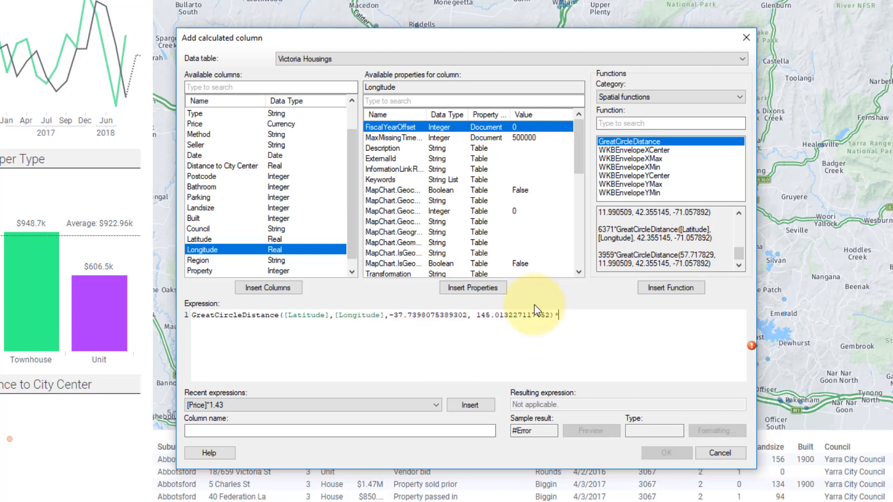
{"action": "type", "text": "6371"}
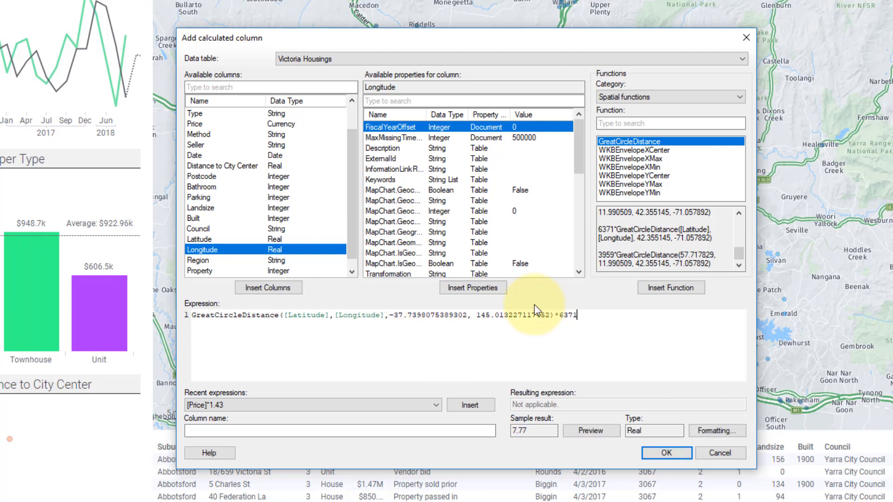
Name the calculated column "Distance in km", preview its first 100 rows, and add it to the table
{"action": "left_click", "coordinate": [472, 427]}
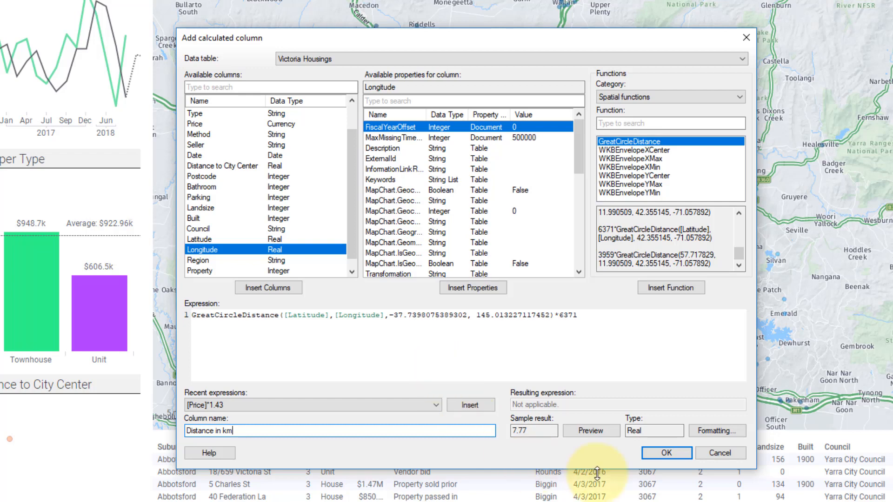
{"action": "left_click", "coordinate": [596, 435]}
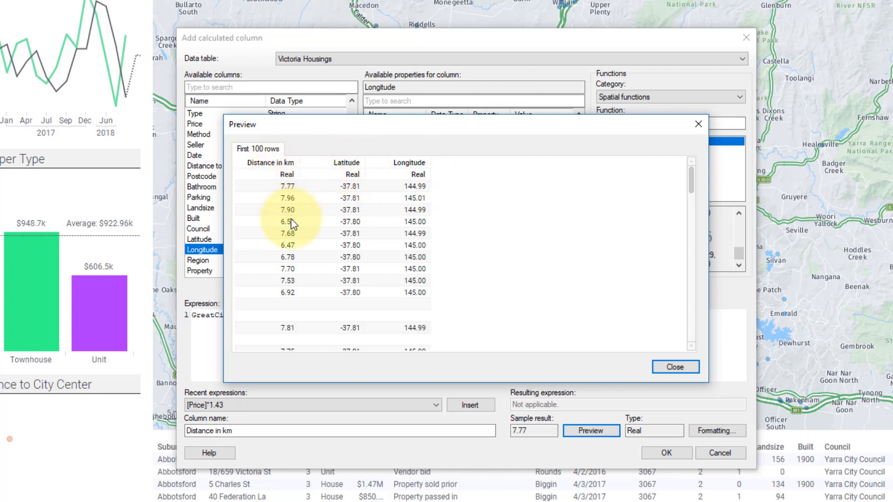
{"action": "left_click", "coordinate": [675, 367]}
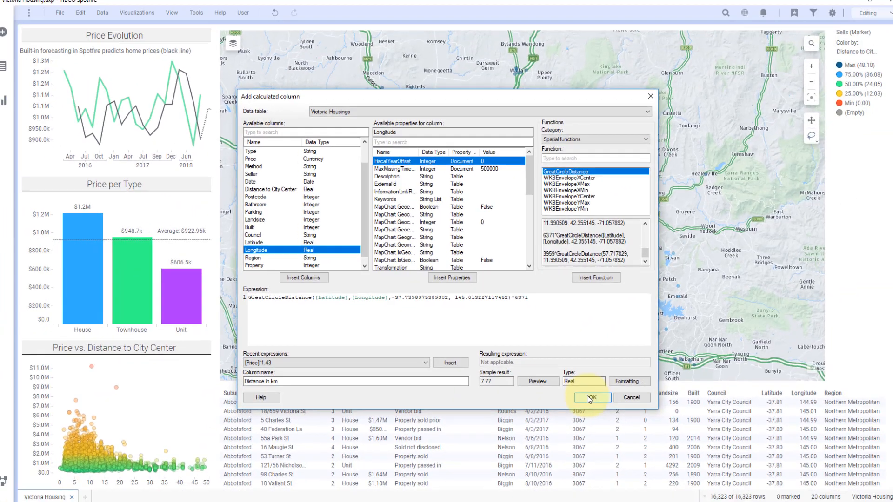
{"action": "left_click", "coordinate": [666, 453]}
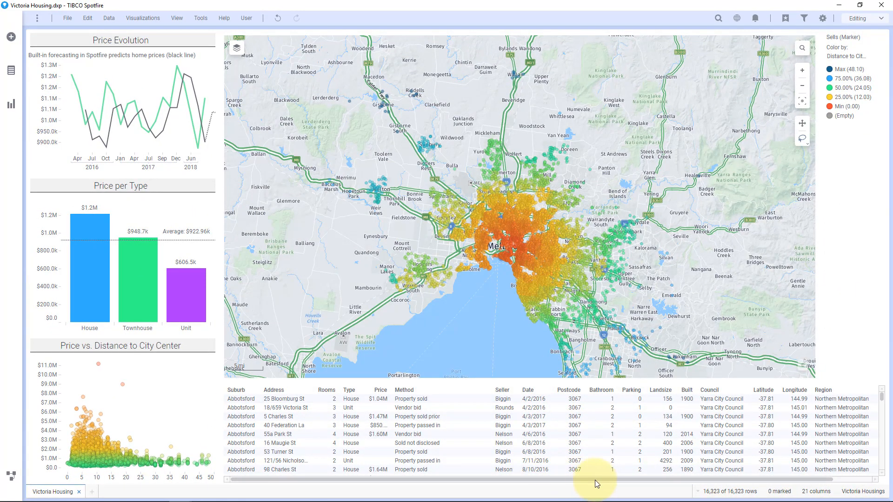
Check the new column in the details table and color the map markers by Distance in km
{"action": "left_click_drag", "start_coordinate": [682, 479], "coordinate": [765, 478]}
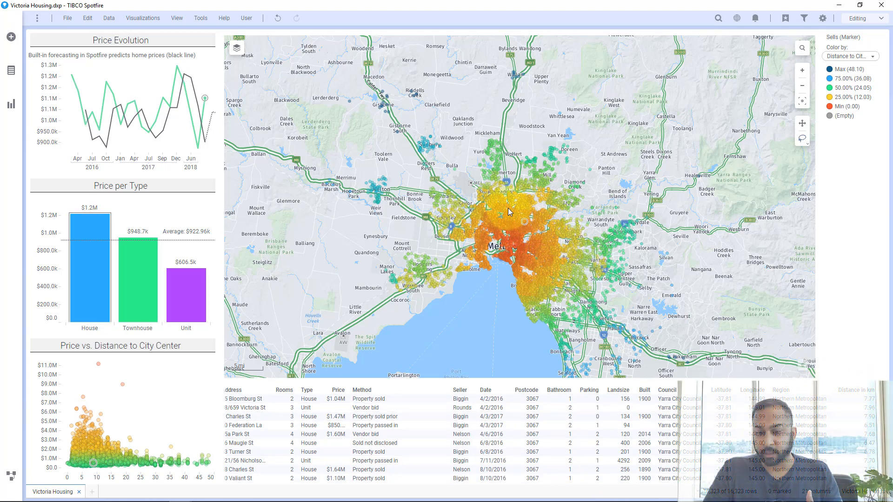
{"action": "left_click", "coordinate": [866, 57]}
{"action": "scroll", "coordinate": [739, 168], "scroll_direction": "down", "scroll_amount": 3}
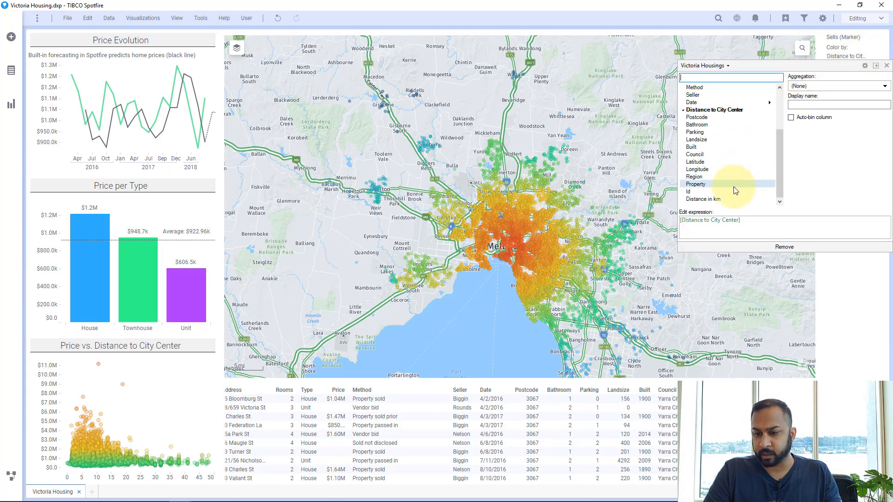
{"action": "left_click", "coordinate": [722, 198]}
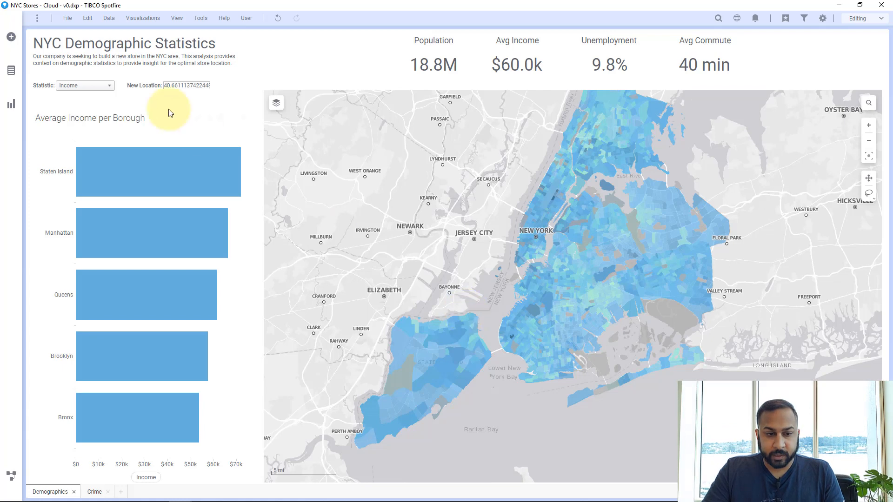
Add a table visualization of NYC Demographics below the map and look through the census tract geometries
{"action": "left_click", "coordinate": [12, 72]}
{"action": "left_click", "coordinate": [11, 101]}
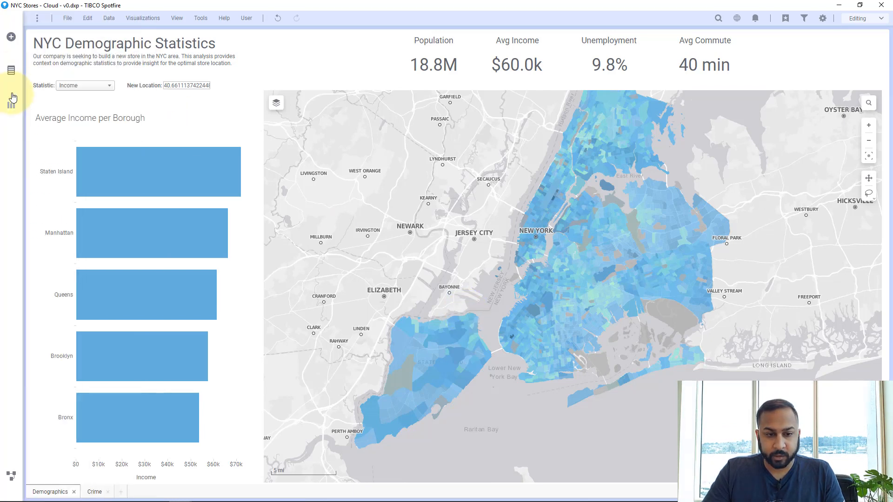
{"action": "left_click_drag", "start_coordinate": [62, 57], "coordinate": [567, 347]}
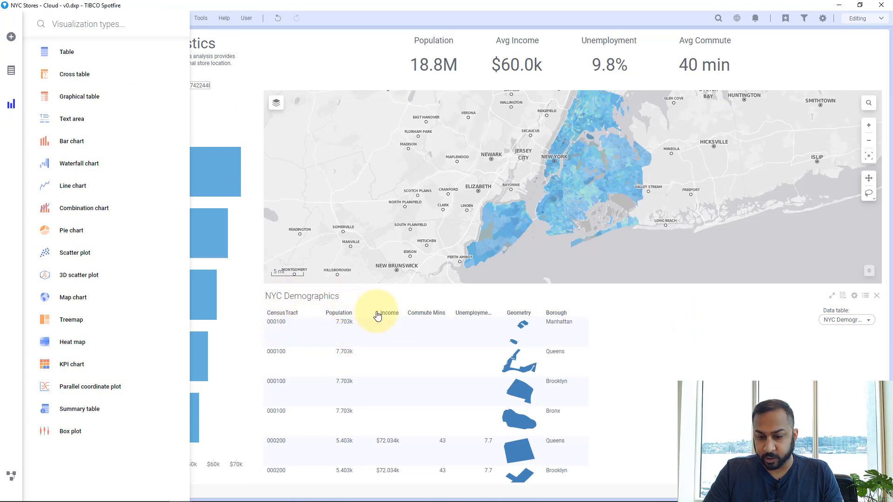
{"action": "scroll", "coordinate": [520, 373], "scroll_direction": "down", "scroll_amount": 3}
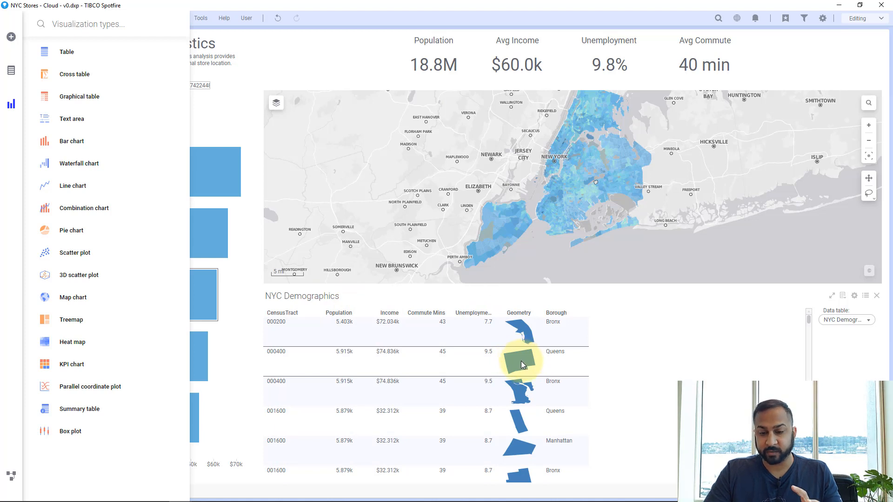
{"action": "left_click", "coordinate": [611, 343]}
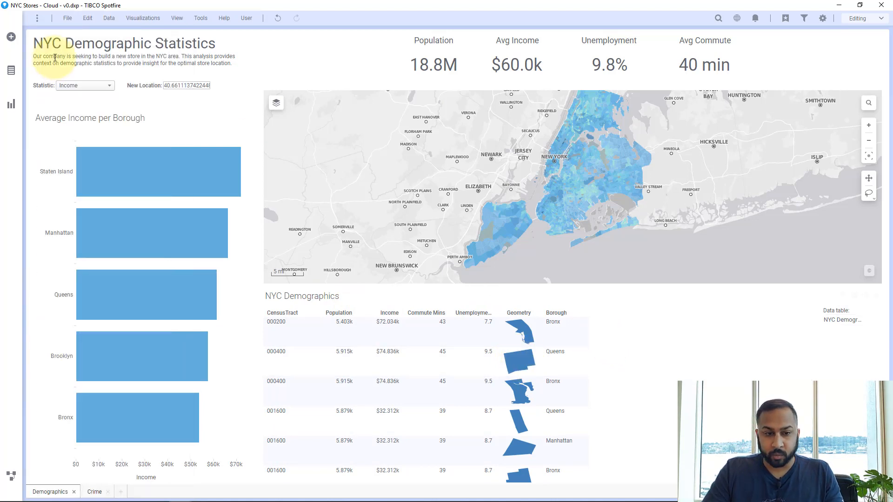
Start a calculated column for NYC Demographics, read the spatial function descriptions, and insert WKBEnvelopeXCenter into the expression
{"action": "left_click", "coordinate": [107, 22]}
{"action": "left_click", "coordinate": [125, 49]}
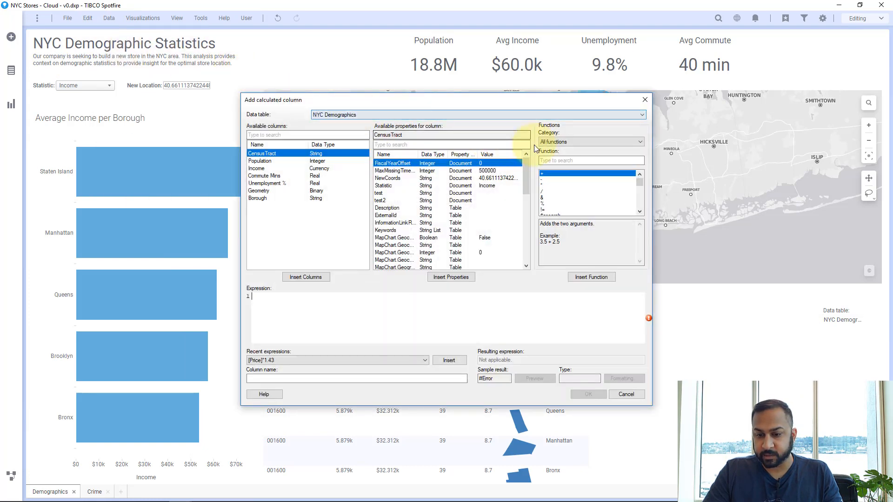
{"action": "left_click", "coordinate": [550, 141]}
{"action": "left_click", "coordinate": [555, 216]}
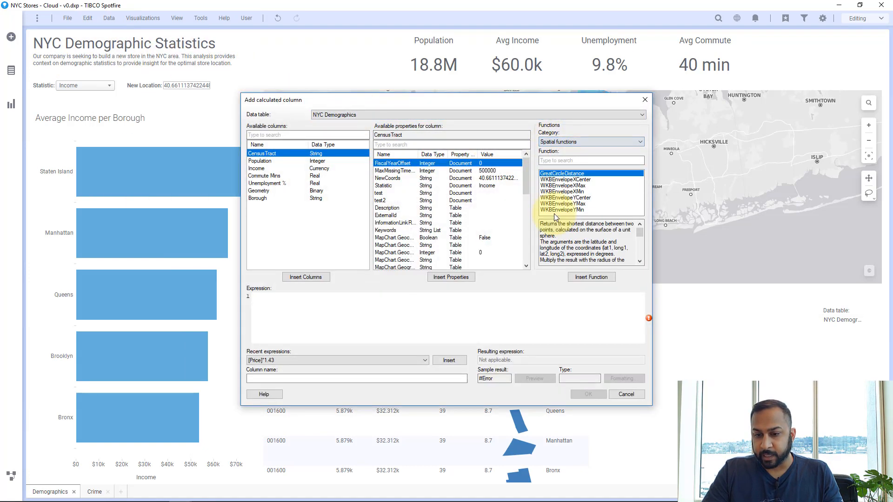
{"action": "left_click", "coordinate": [563, 187]}
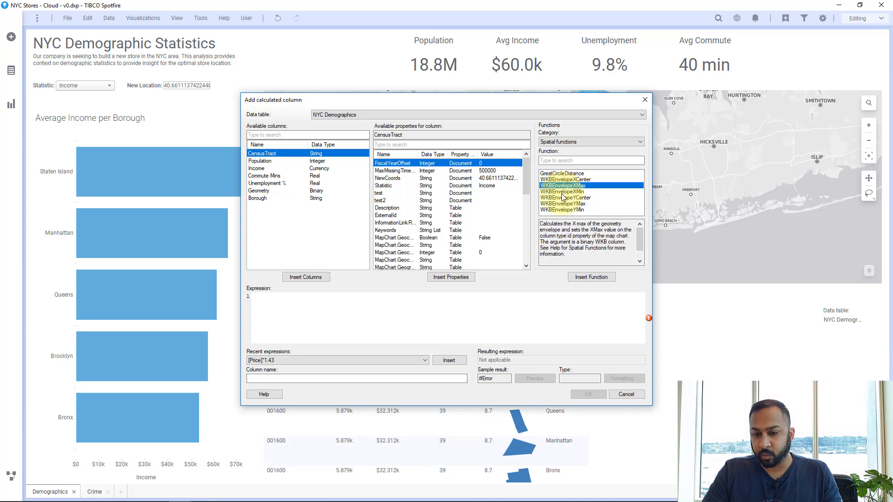
{"action": "left_click", "coordinate": [562, 197]}
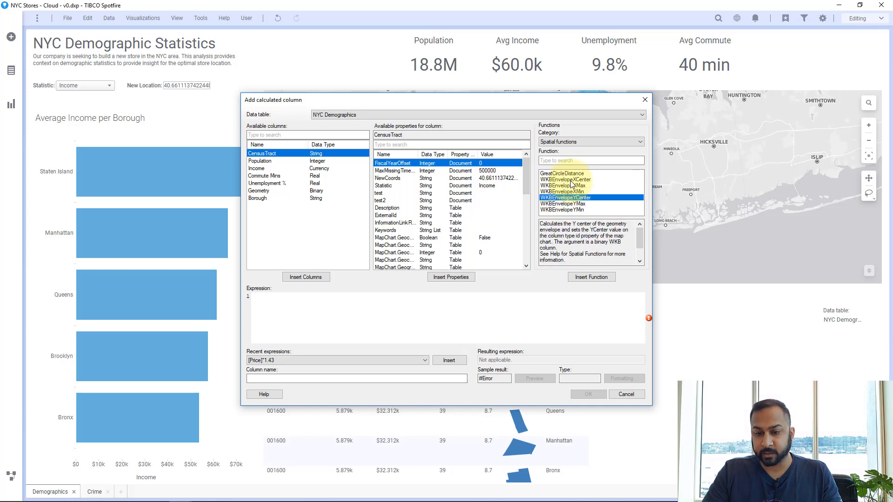
{"action": "left_click", "coordinate": [570, 181]}
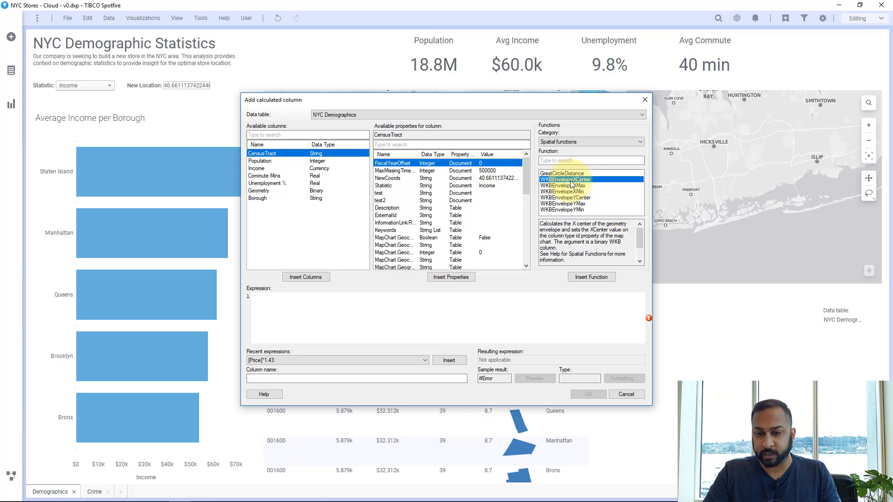
{"action": "left_click", "coordinate": [595, 276]}
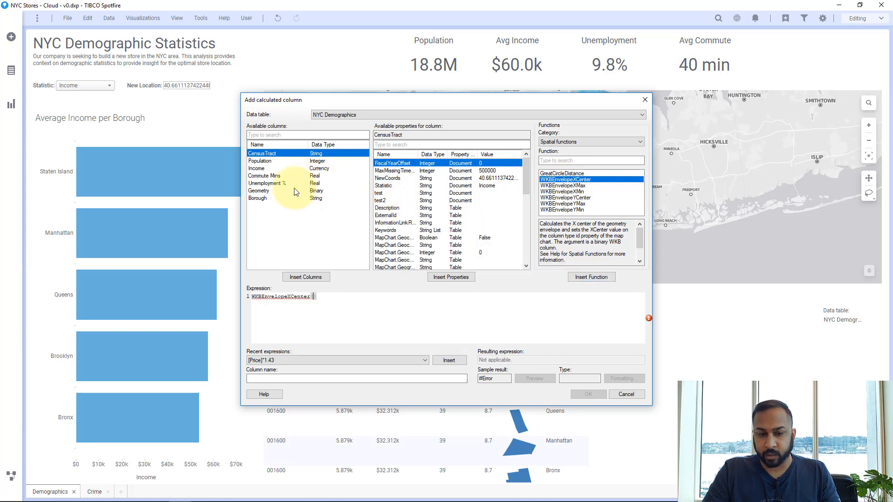
Use the Geometry column as the argument of WKBEnvelopeXCenter and preview the first 100 rows
{"action": "left_click", "coordinate": [266, 191]}
{"action": "left_click", "coordinate": [307, 278]}
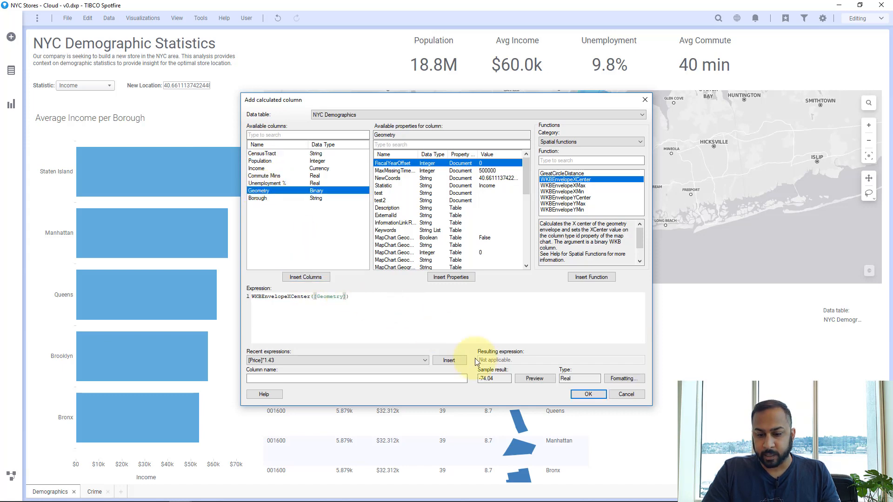
{"action": "left_click", "coordinate": [516, 379]}
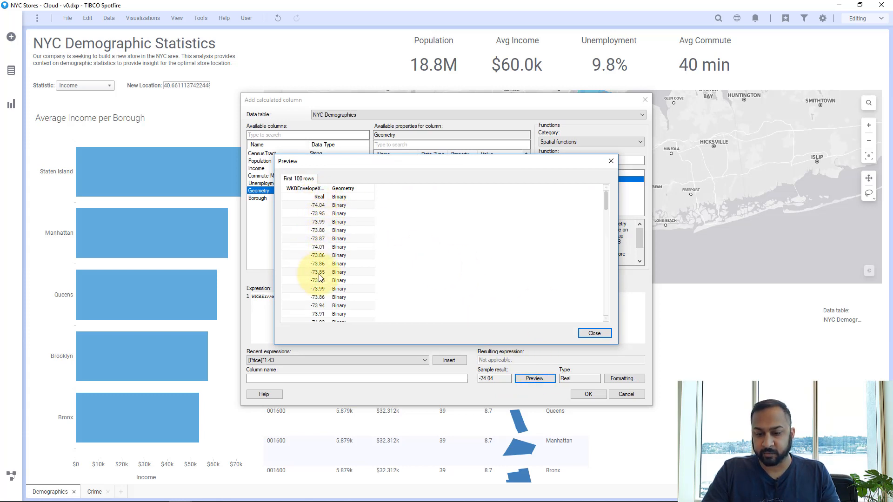
{"action": "left_click", "coordinate": [604, 333]}
Name the calculated column XCenter and add it to the NYC Demographics table
{"action": "left_click", "coordinate": [409, 377]}
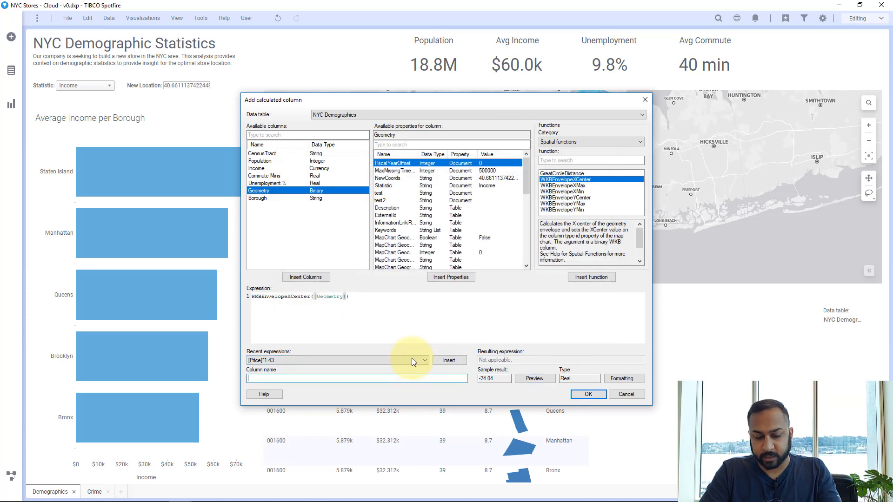
{"action": "type", "text": "XCenter"}
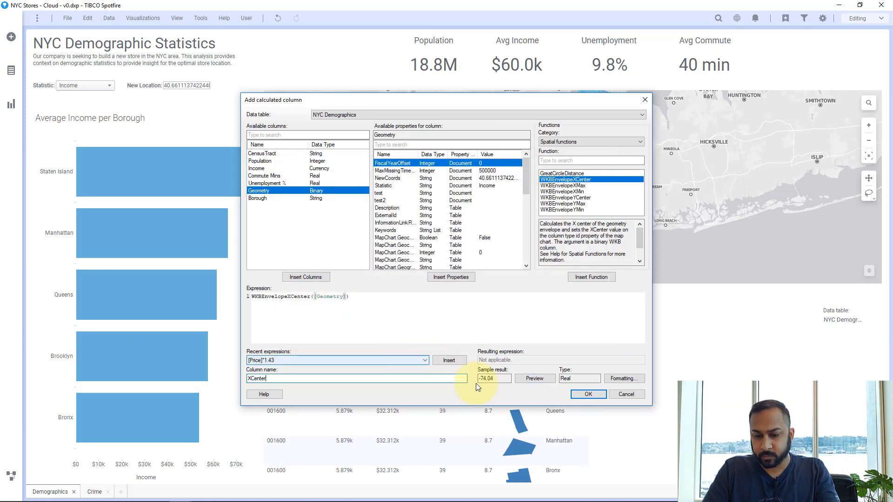
{"action": "left_click", "coordinate": [587, 395]}
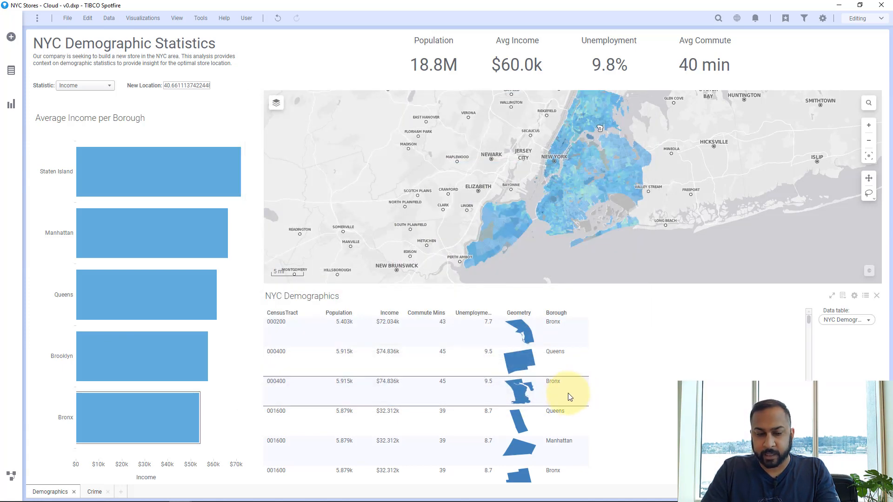
Start another calculated column for NYC Demographics and insert the spatial function WKBEnvelopeYCenter into the expression
{"action": "left_click", "coordinate": [109, 19]}
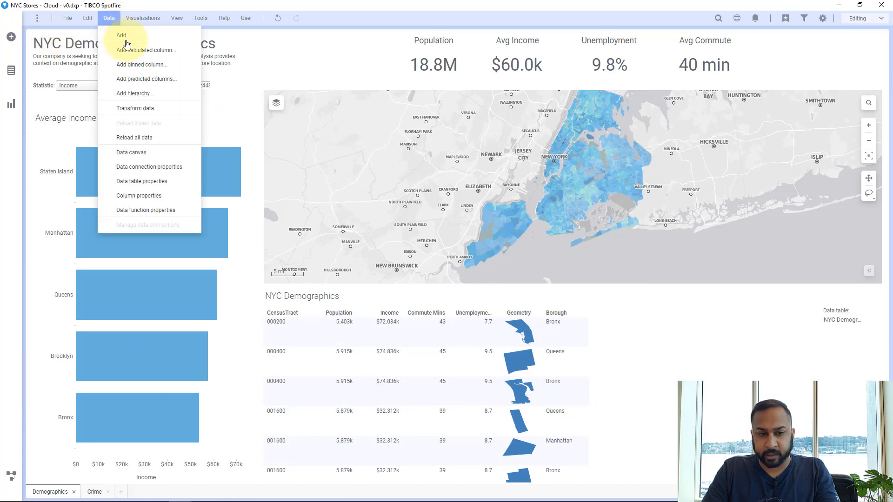
{"action": "left_click", "coordinate": [132, 49]}
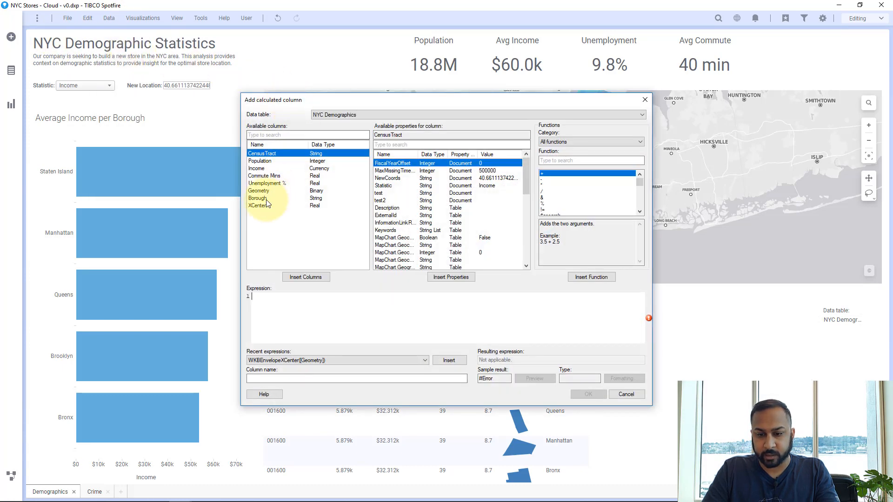
{"action": "left_click", "coordinate": [574, 141]}
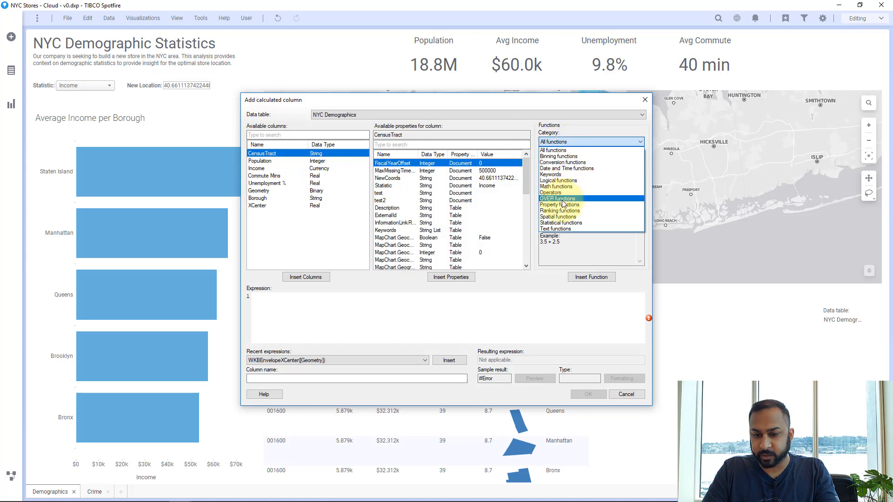
{"action": "left_click", "coordinate": [560, 200]}
{"action": "left_click", "coordinate": [562, 198]}
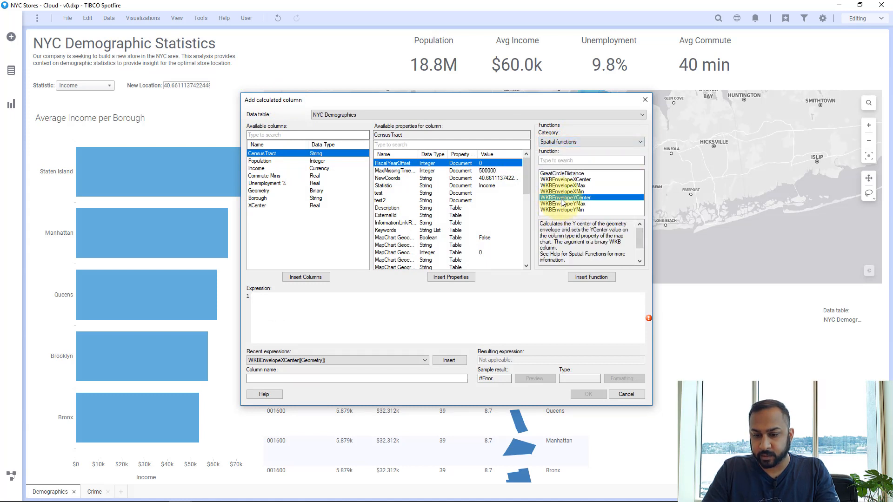
{"action": "left_click", "coordinate": [593, 277]}
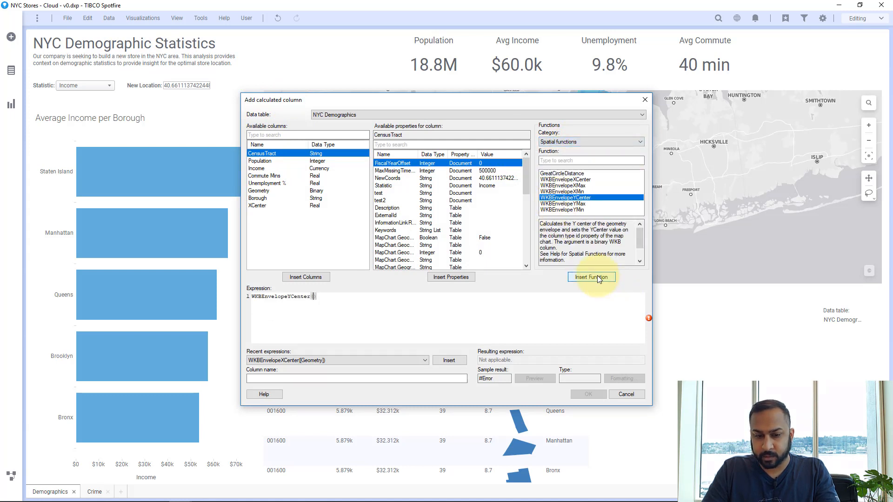
Use the Geometry column as the argument of WKBEnvelopeYCenter and add the calculated column as YCenter
{"action": "left_click", "coordinate": [260, 198]}
{"action": "left_click", "coordinate": [258, 190]}
{"action": "left_click", "coordinate": [306, 277]}
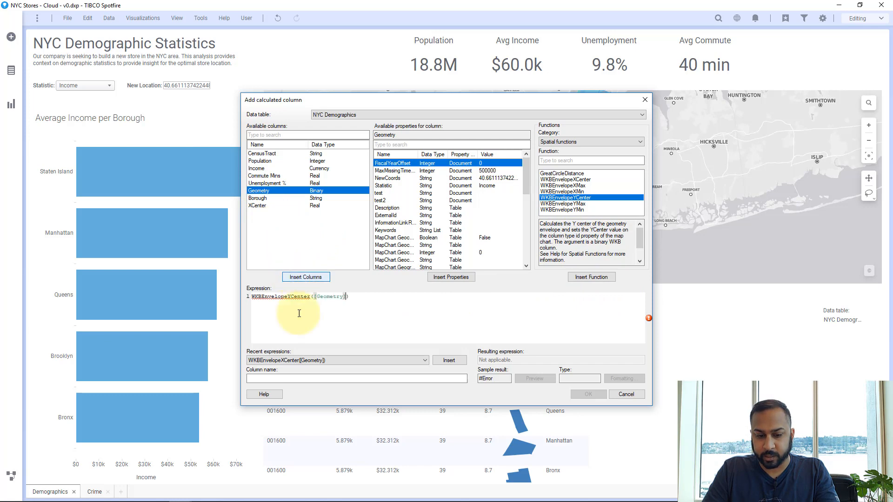
{"action": "left_click", "coordinate": [295, 376]}
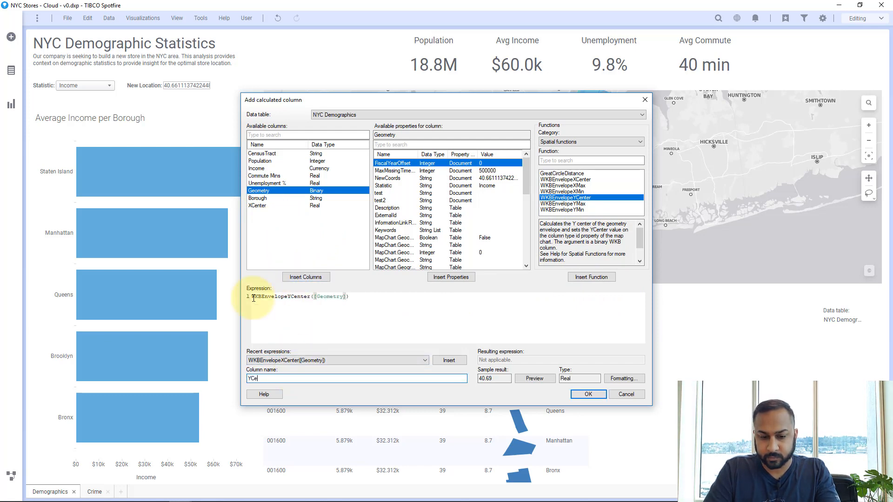
{"action": "key", "text": "Return"}
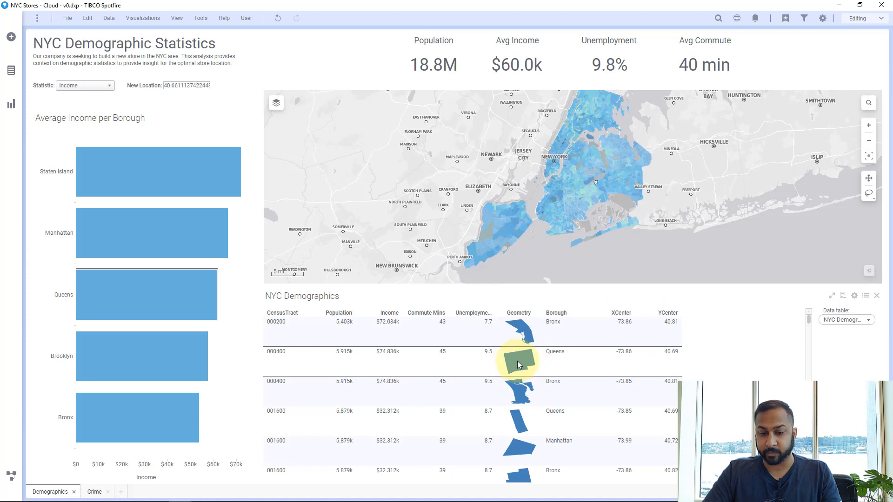
{"action": "scroll", "coordinate": [528, 372], "scroll_direction": "up", "scroll_amount": 2}
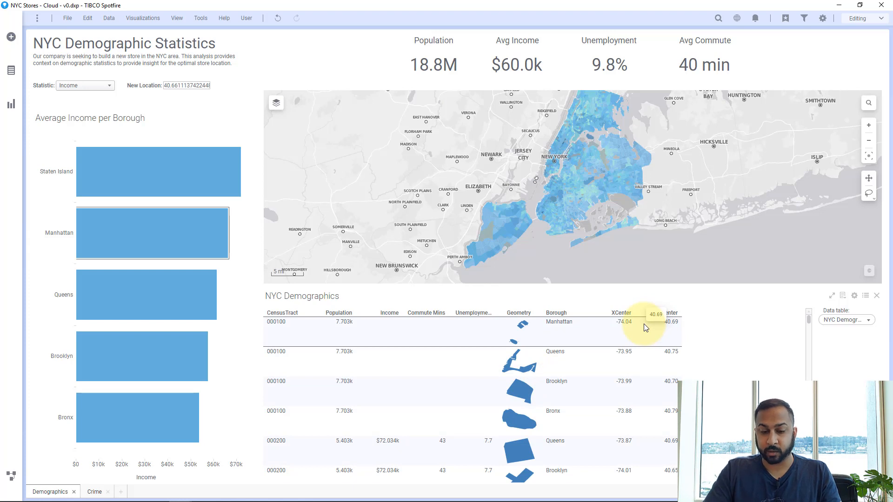
Switch to Notepad++, enter the text MyReference in the empty file, copy it, and return to Spotfire
{"action": "mouse_move", "coordinate": [208, 499]}
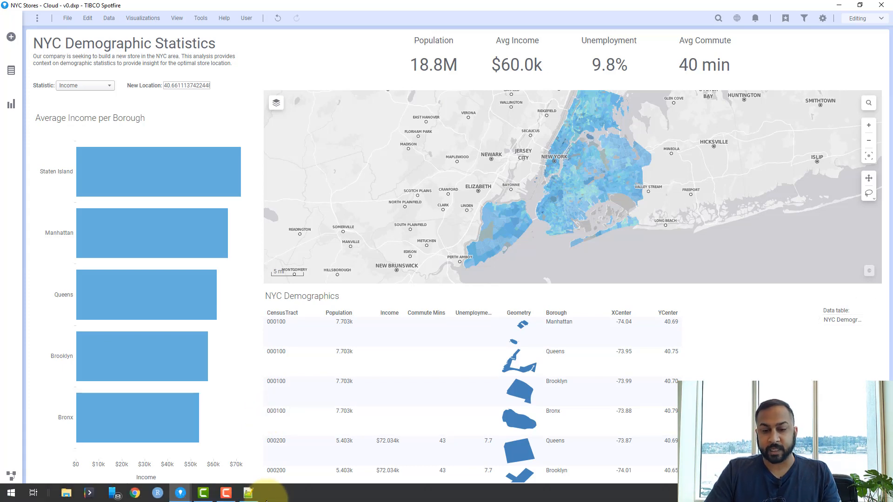
{"action": "left_click", "coordinate": [248, 493]}
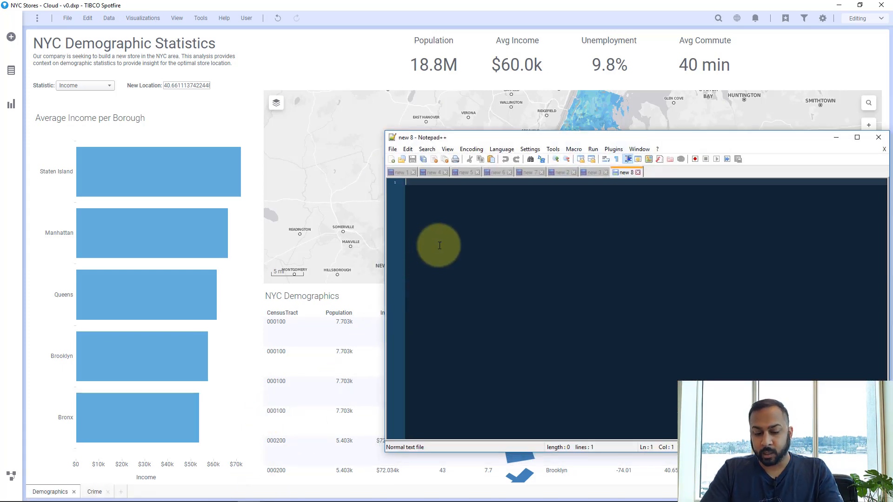
{"action": "type", "text": "MyReference"}
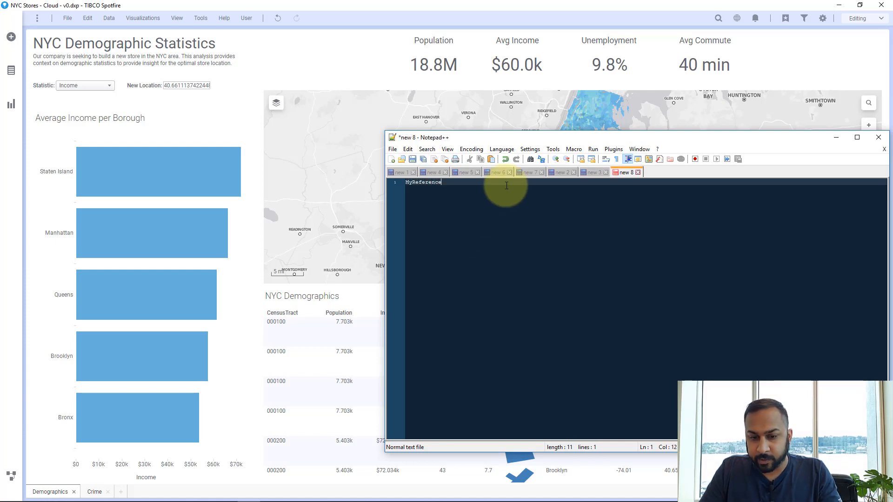
{"action": "left_click_drag", "start_coordinate": [439, 181], "coordinate": [378, 182]}
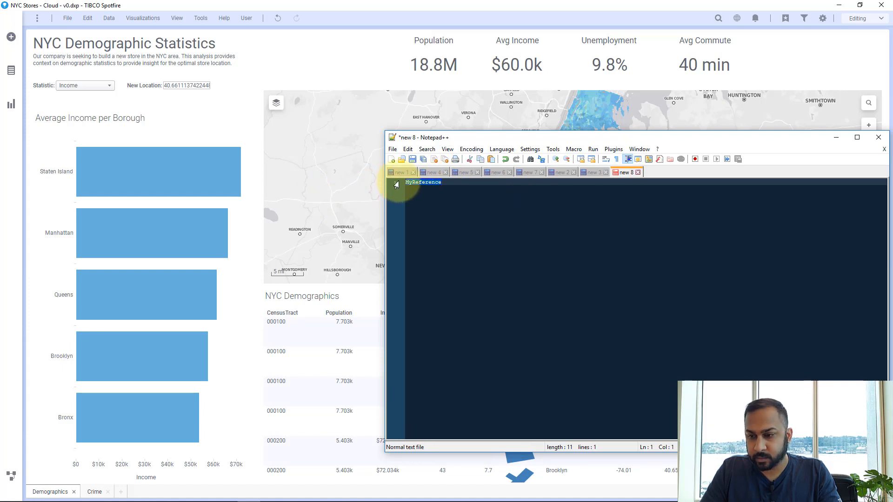
{"action": "left_click", "coordinate": [874, 136]}
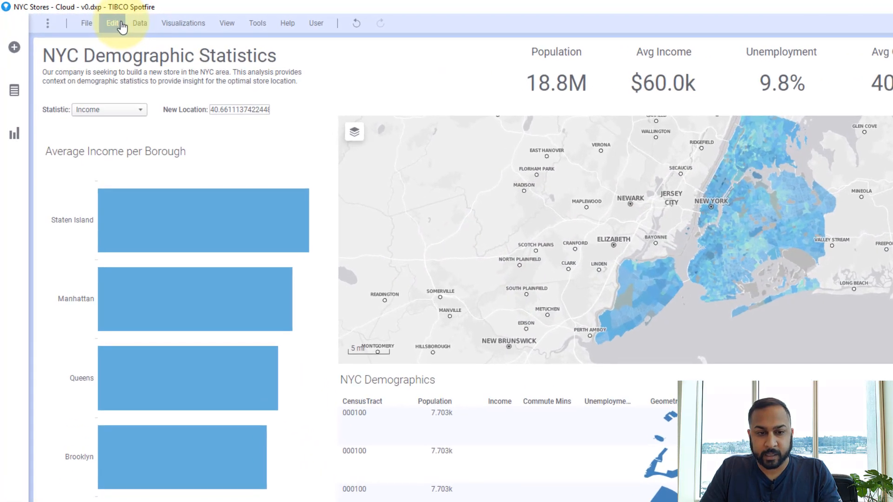
Import the copied clipboard text as new data, naming its single column Location
{"action": "left_click", "coordinate": [107, 19]}
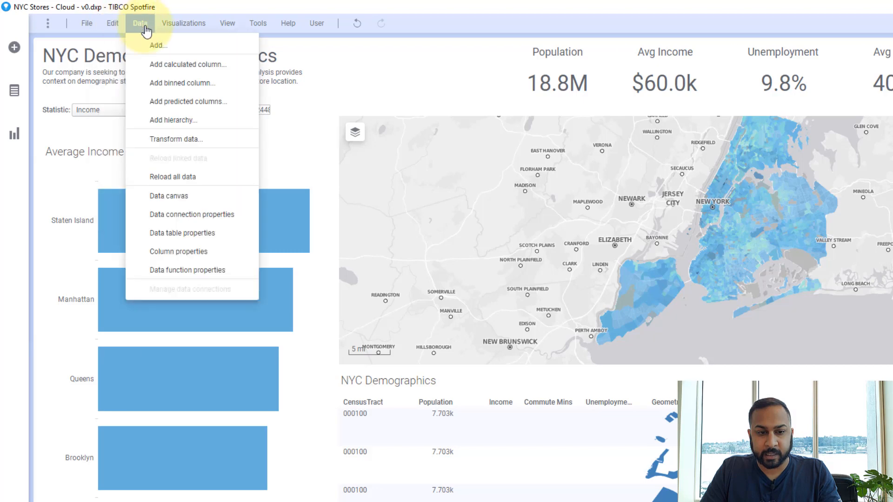
{"action": "left_click", "coordinate": [148, 46]}
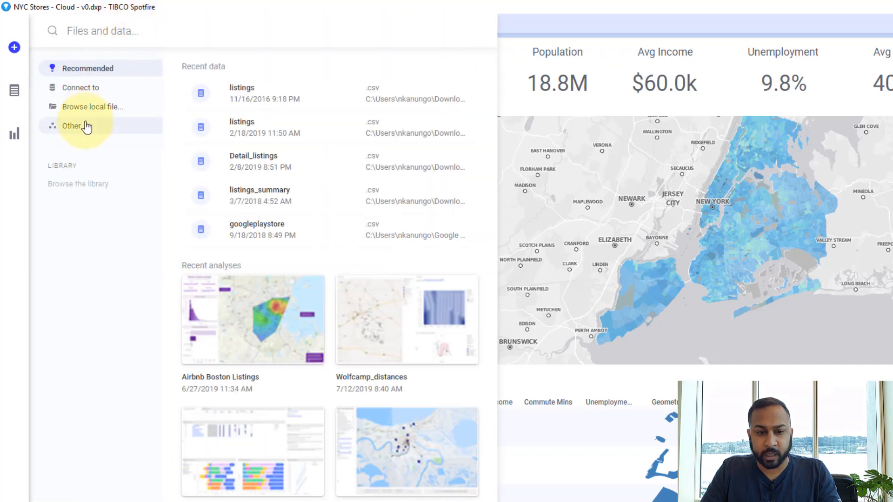
{"action": "left_click", "coordinate": [82, 126]}
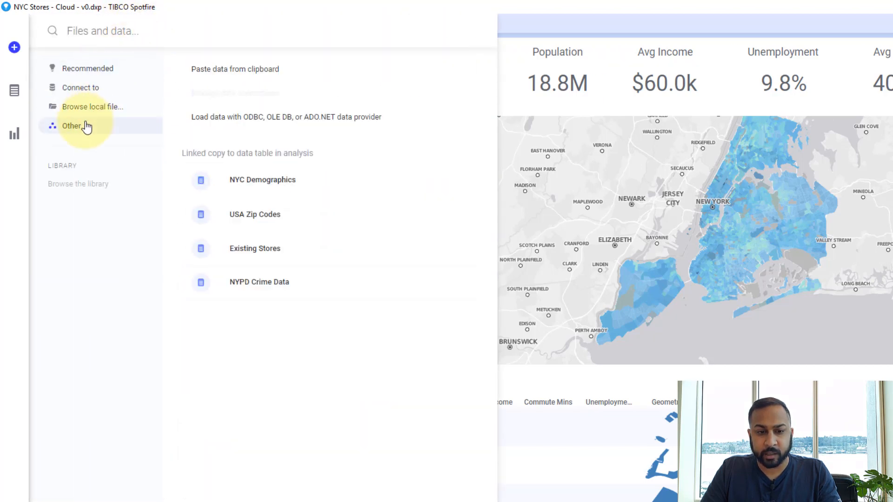
{"action": "left_click", "coordinate": [262, 71]}
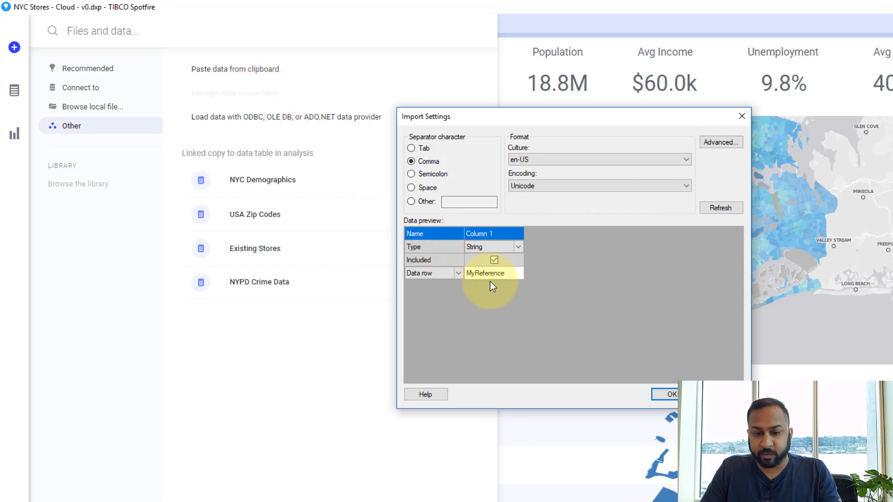
{"action": "left_click", "coordinate": [476, 235]}
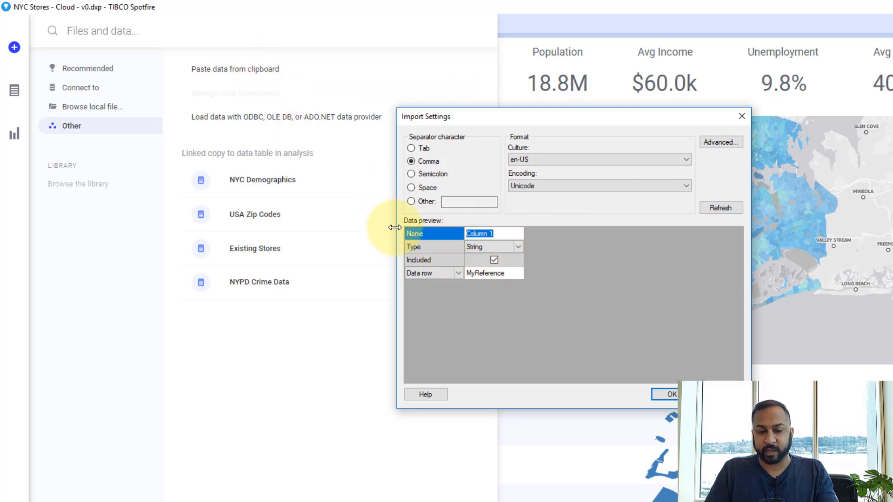
{"action": "type", "text": "Location"}
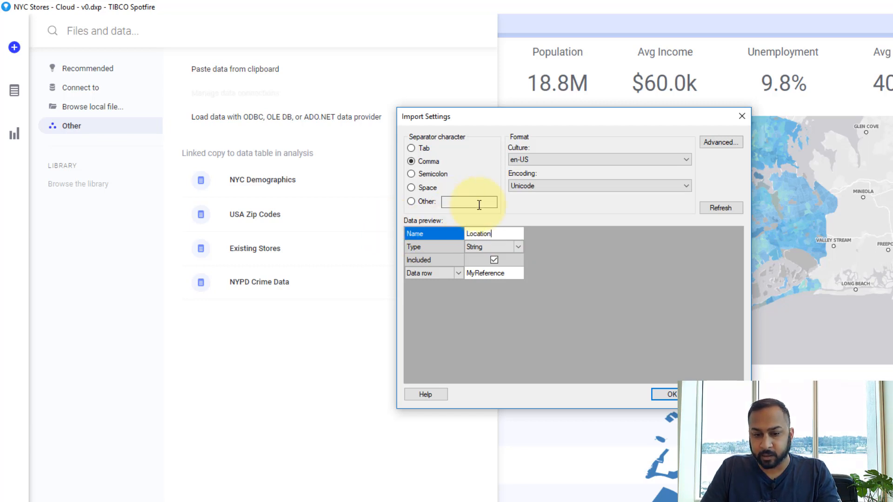
{"action": "left_click", "coordinate": [668, 394]}
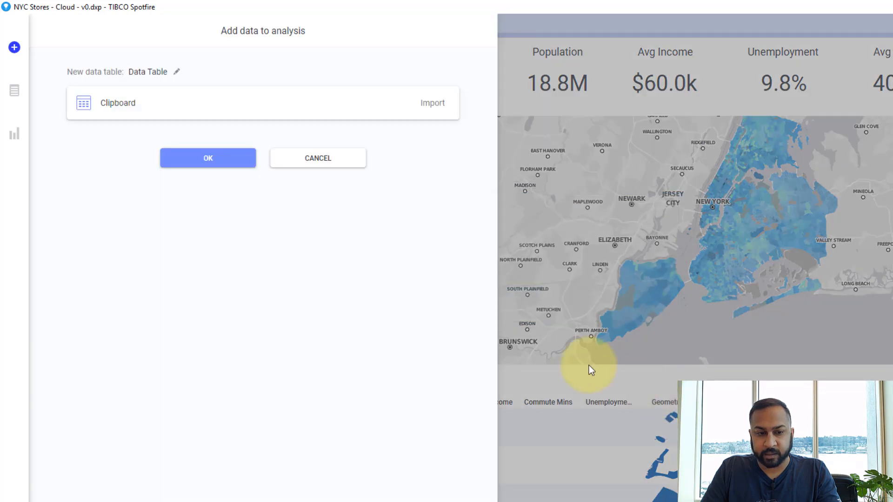
Add the clipboard data as a new table named Reference Point and show it in the table visualization below the map
{"action": "left_click", "coordinate": [177, 74]}
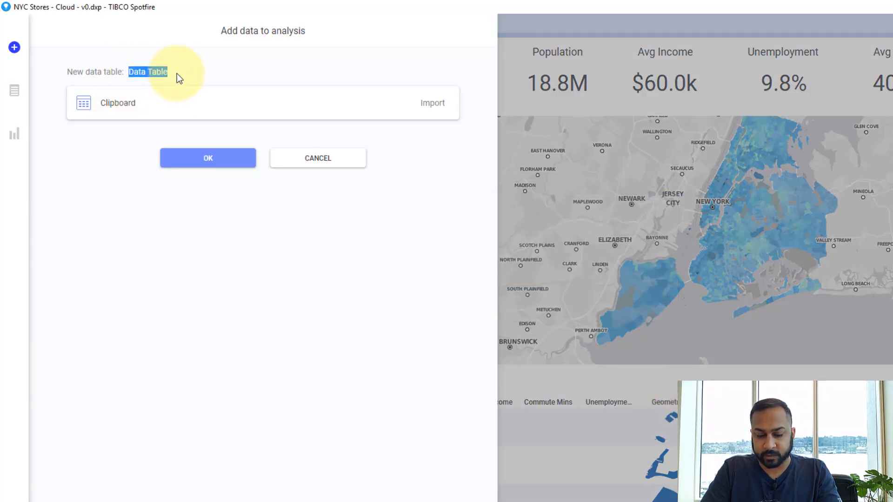
{"action": "type", "text": "Refer"}
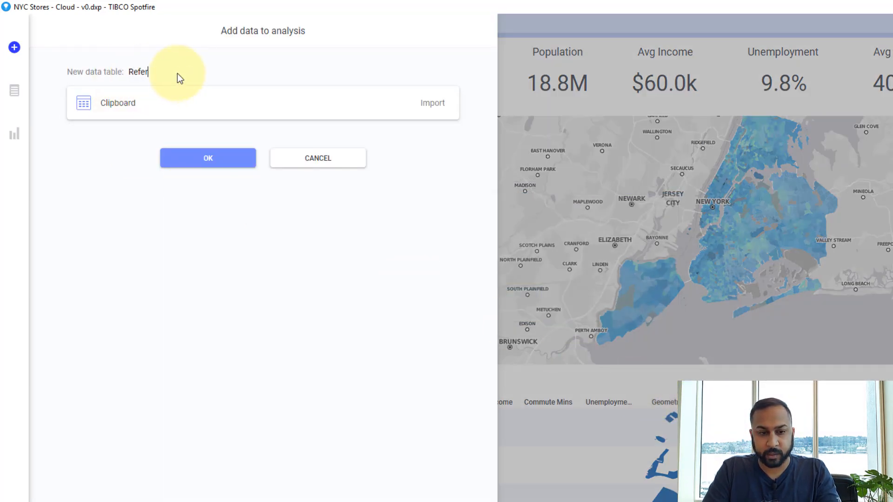
{"action": "type", "text": "ence Point"}
{"action": "left_click", "coordinate": [187, 172]}
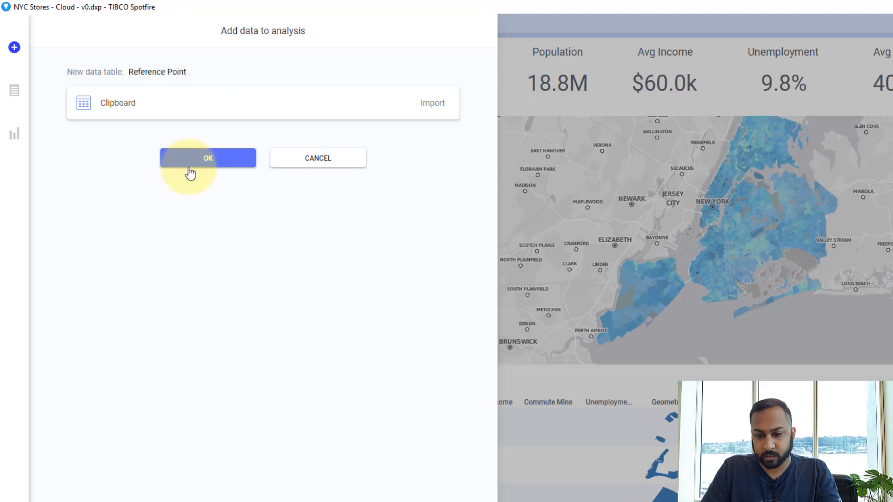
{"action": "left_click", "coordinate": [203, 173]}
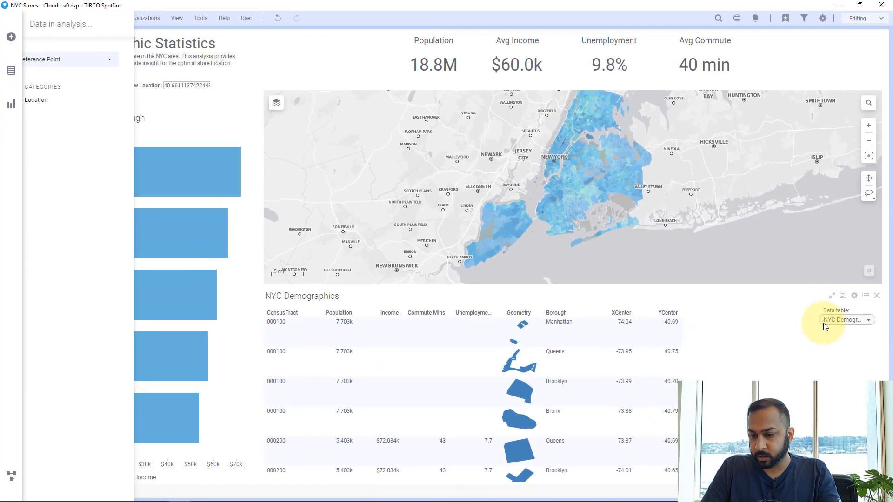
{"action": "left_click", "coordinate": [825, 325]}
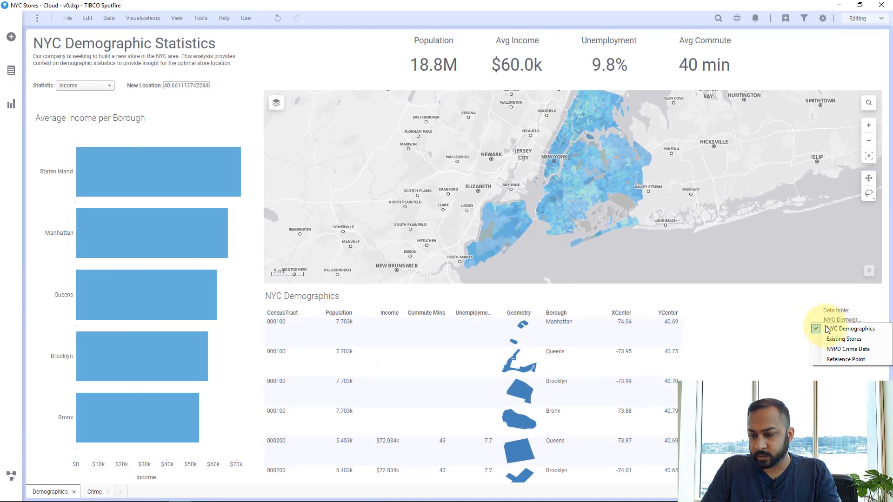
{"action": "left_click", "coordinate": [827, 359]}
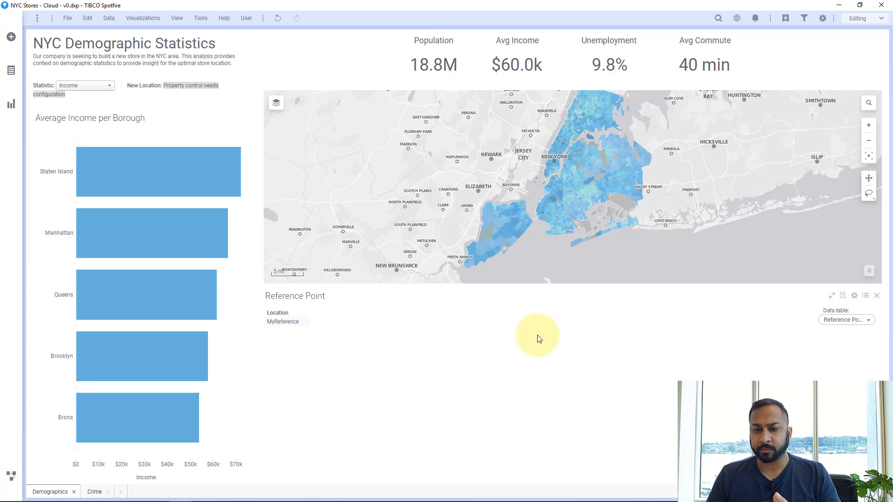
Copy a point's coordinates from the Brooklyn area of the map and create the String document property NewCoords with value 40.6764777351622, -73.9125709481993
{"action": "right_click", "coordinate": [580, 188]}
{"action": "left_click", "coordinate": [607, 257]}
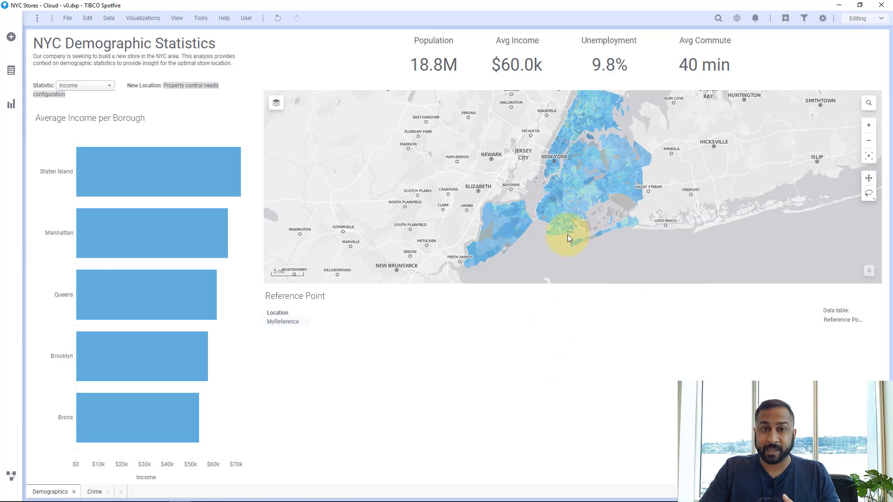
{"action": "left_click", "coordinate": [68, 20]}
{"action": "left_click", "coordinate": [111, 137]}
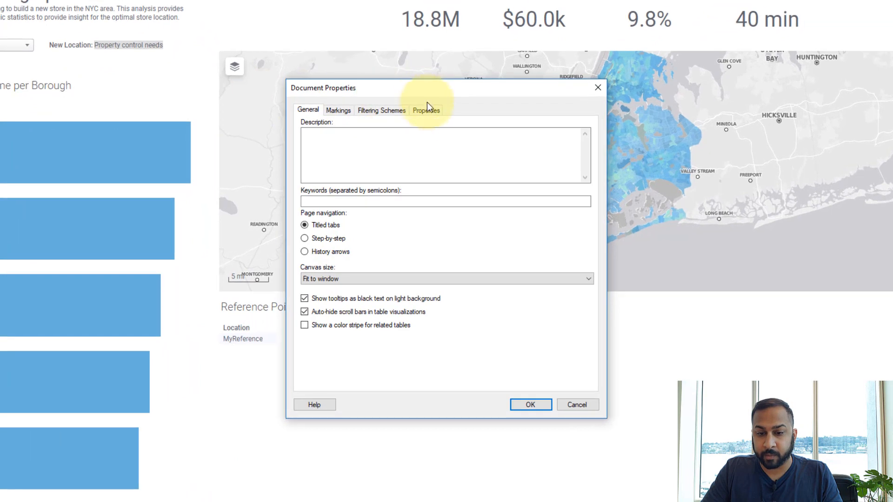
{"action": "left_click", "coordinate": [425, 111]}
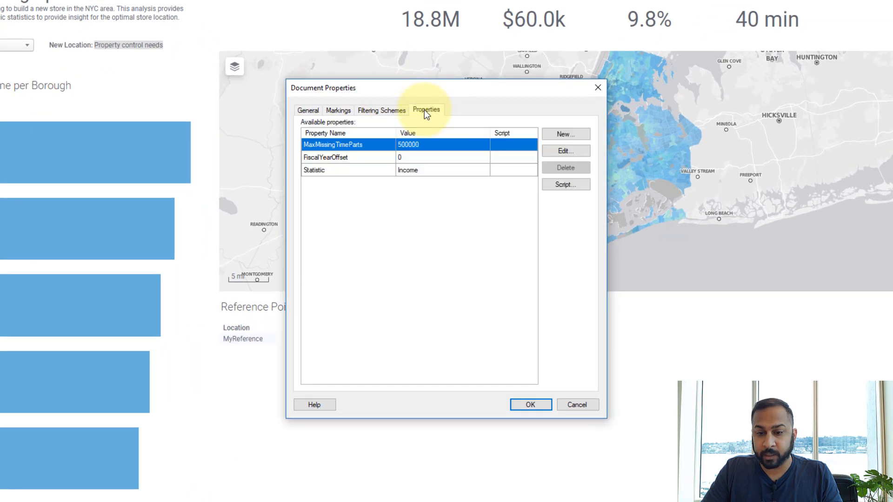
{"action": "left_click", "coordinate": [553, 136]}
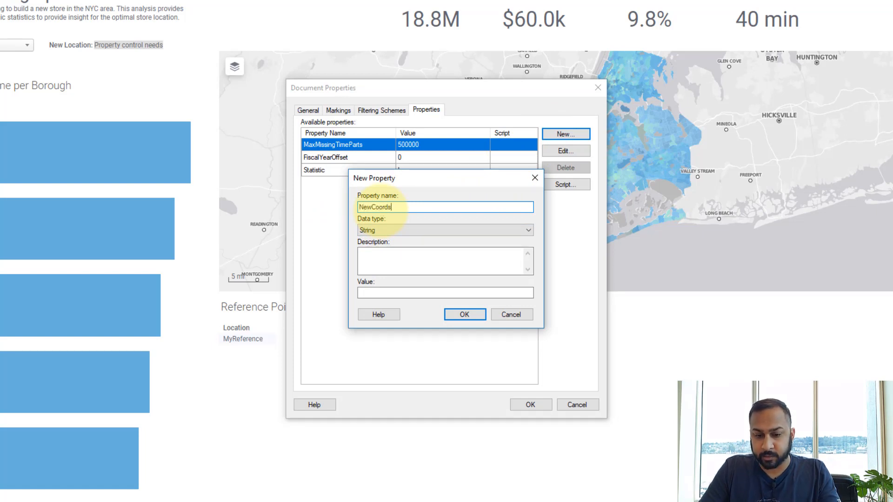
{"action": "left_click", "coordinate": [409, 292]}
{"action": "type", "text": "40.6764777351622, -73.9125709481993"}
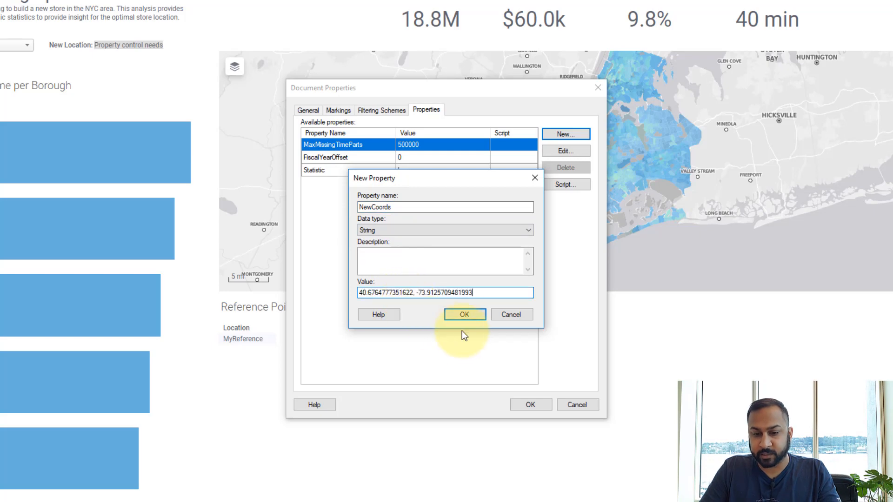
{"action": "left_click", "coordinate": [464, 314]}
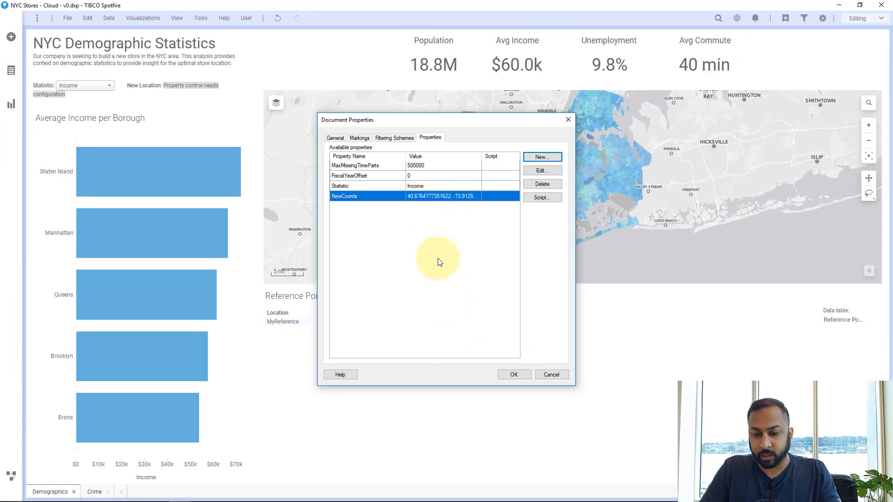
{"action": "left_click", "coordinate": [508, 375]}
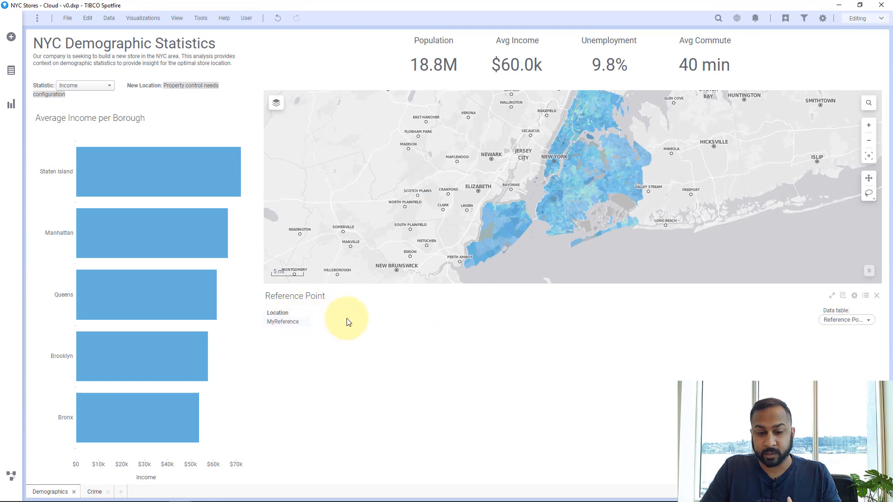
Start a calculated column for the Reference Point table and insert the Split function into its expression
{"action": "left_click", "coordinate": [108, 20]}
{"action": "left_click", "coordinate": [116, 50]}
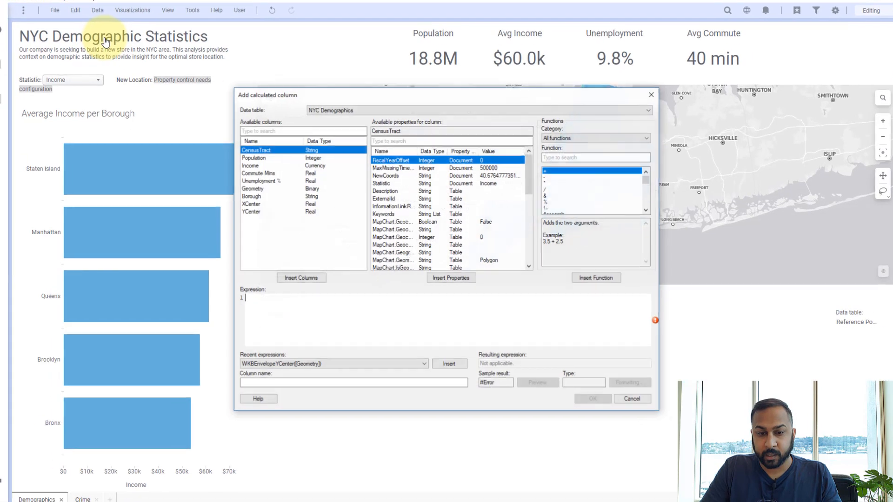
{"action": "left_click", "coordinate": [319, 89]}
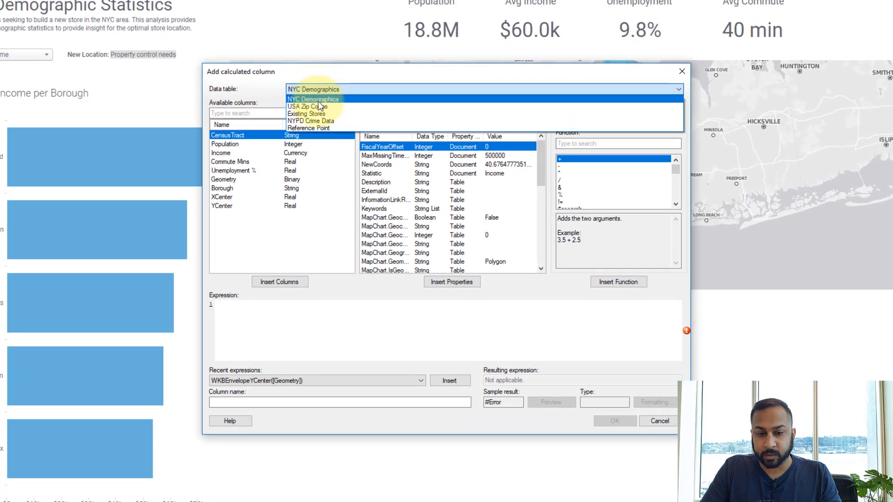
{"action": "left_click", "coordinate": [311, 128]}
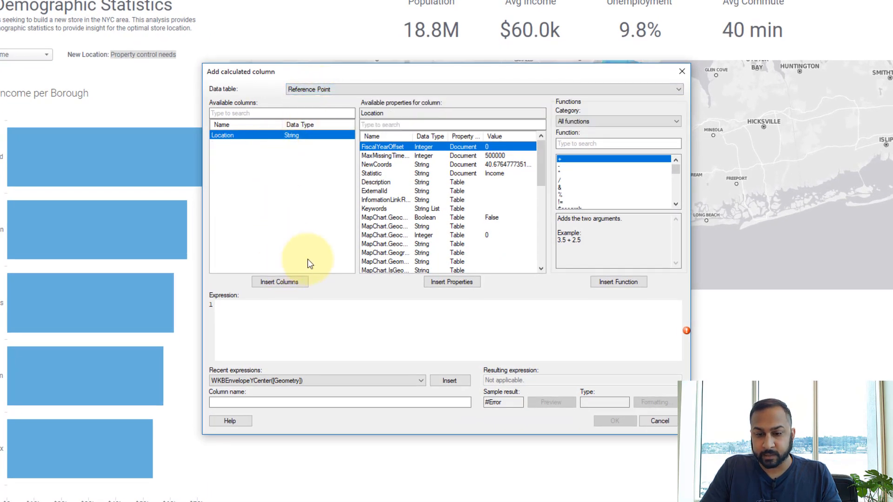
{"action": "left_click", "coordinate": [384, 166]}
{"action": "left_click", "coordinate": [292, 308]}
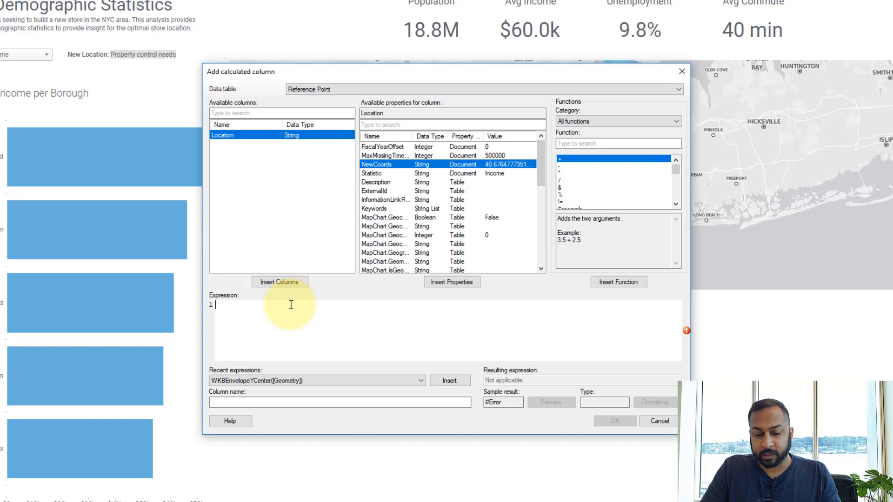
{"action": "type", "text": "SPl"}
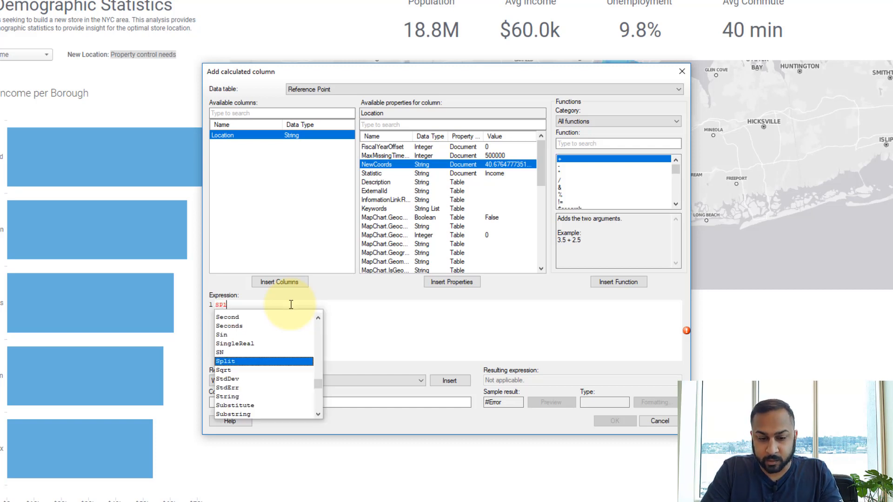
{"action": "key", "text": "BackSpace"}
{"action": "key", "text": "Return"}
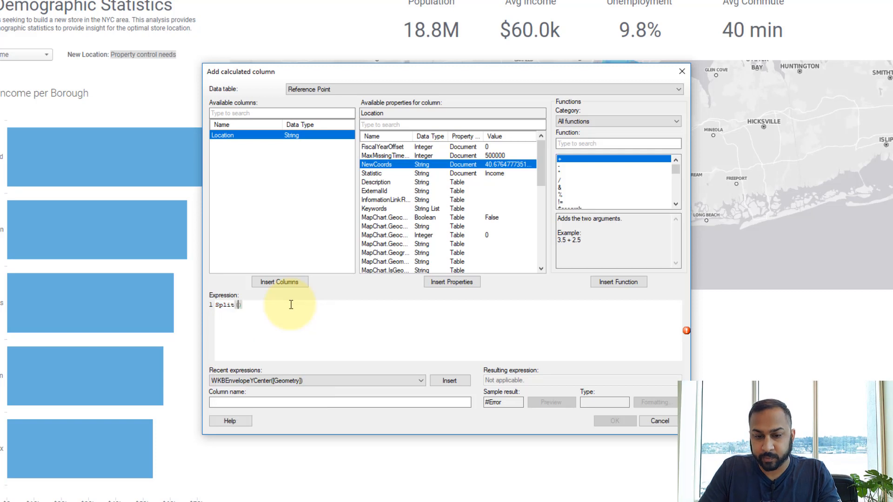
Complete the expression as Split(DocumentProperty("NewCoords"),", ",1) using the NewCoords property's value, and preview the result
{"action": "right_click", "coordinate": [393, 169]}
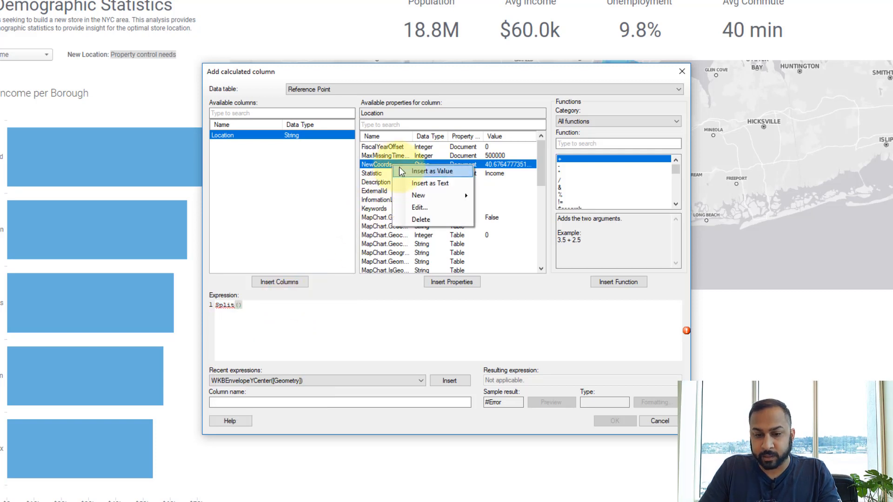
{"action": "left_click", "coordinate": [406, 172]}
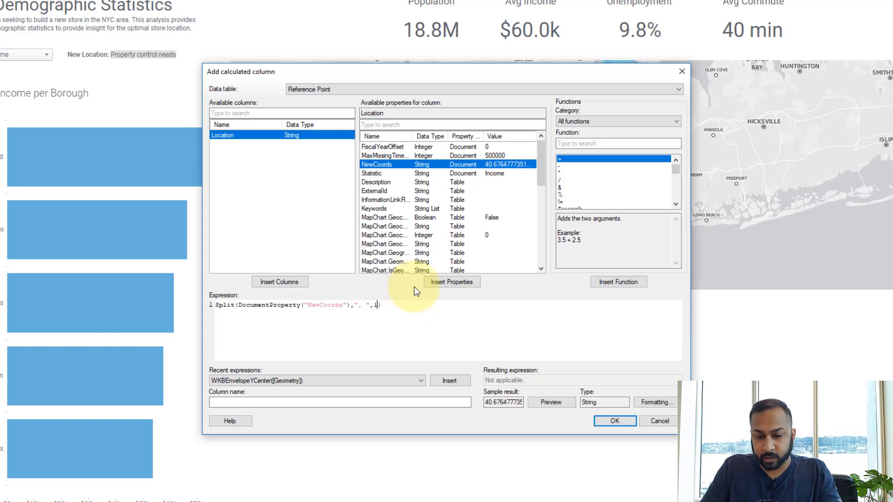
{"action": "left_click", "coordinate": [543, 402]}
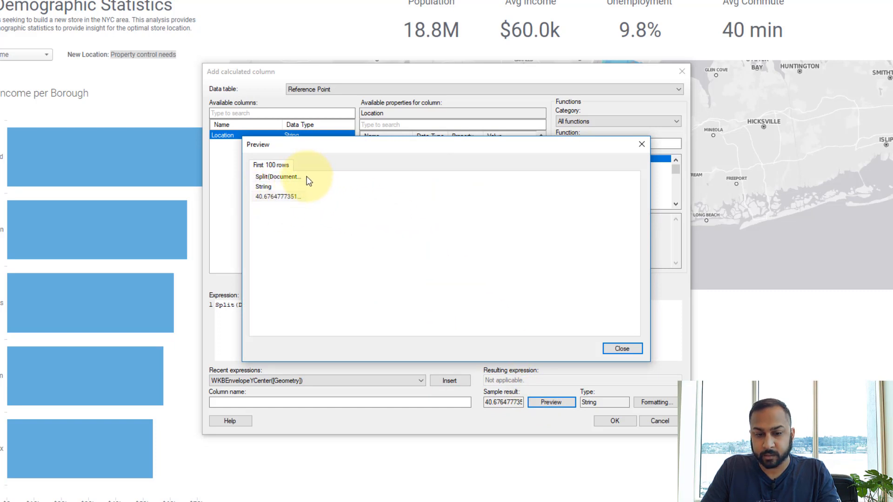
{"action": "left_click_drag", "start_coordinate": [304, 177], "coordinate": [357, 182]}
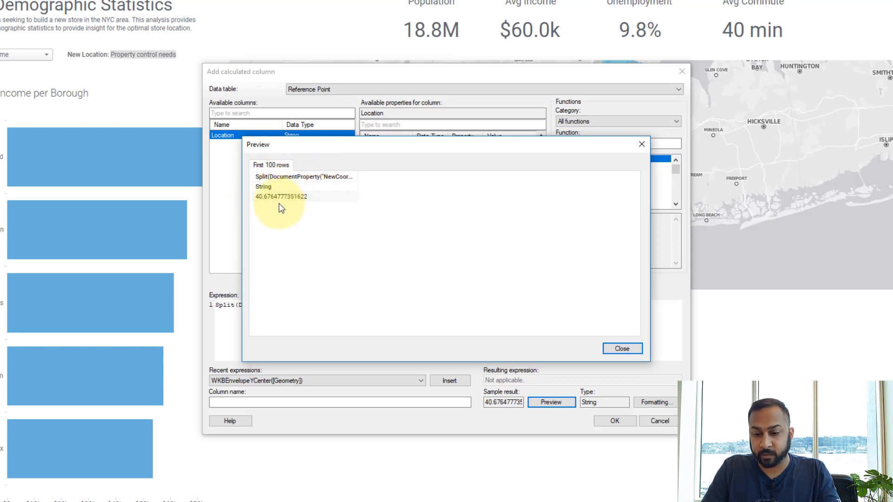
{"action": "left_click", "coordinate": [610, 352]}
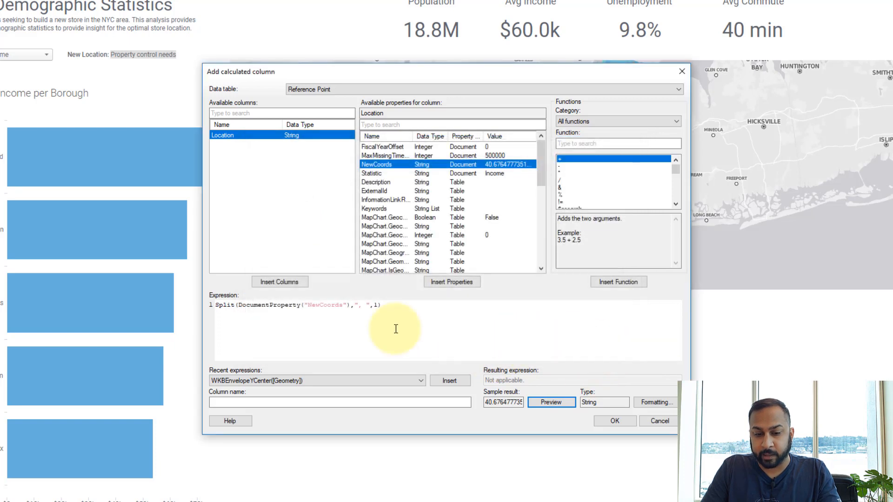
Wrap the Split expression in Real() and add the calculated column to Reference Point as Latitude
{"action": "left_click", "coordinate": [395, 306]}
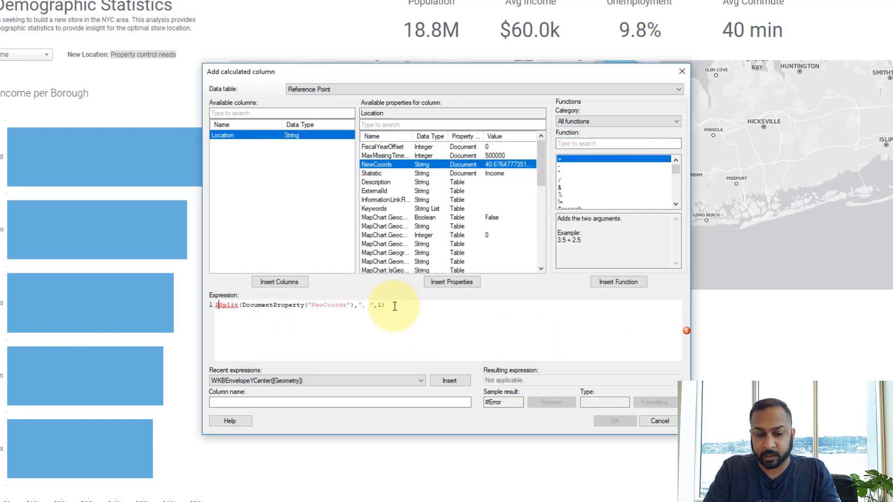
{"action": "type", "text": "Real("}
{"action": "type", "text": ")"}
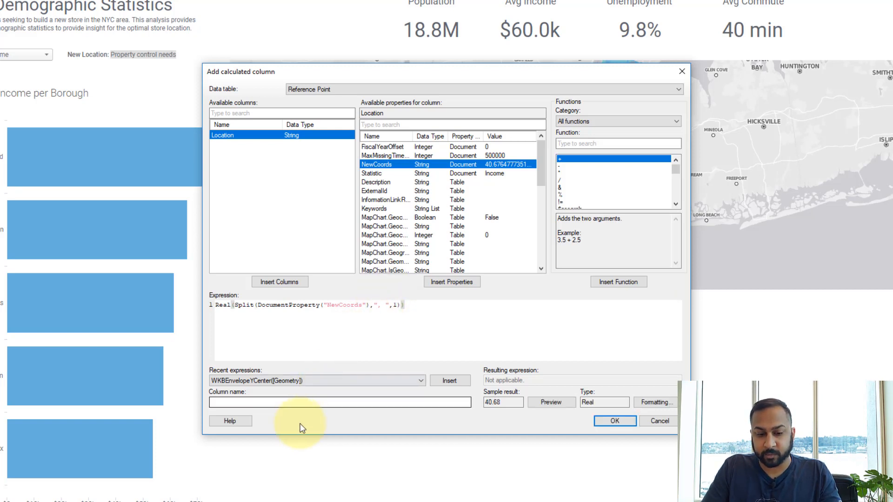
{"action": "left_click", "coordinate": [301, 402]}
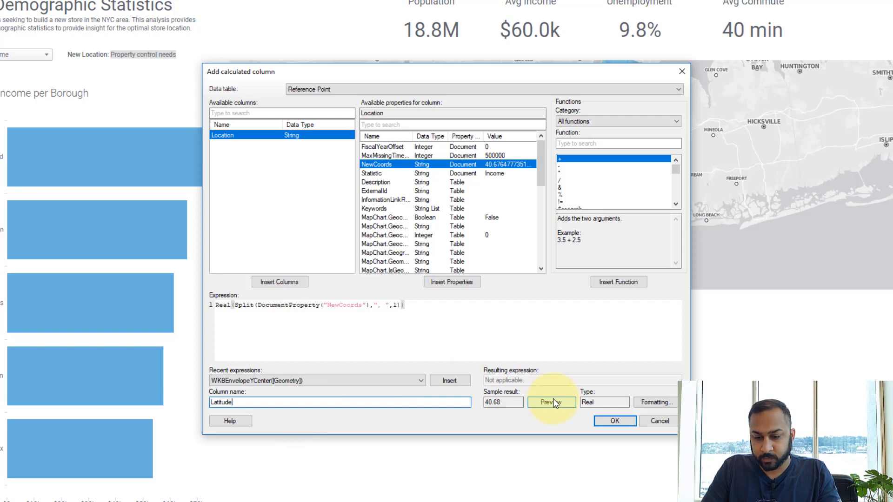
{"action": "left_click", "coordinate": [614, 420]}
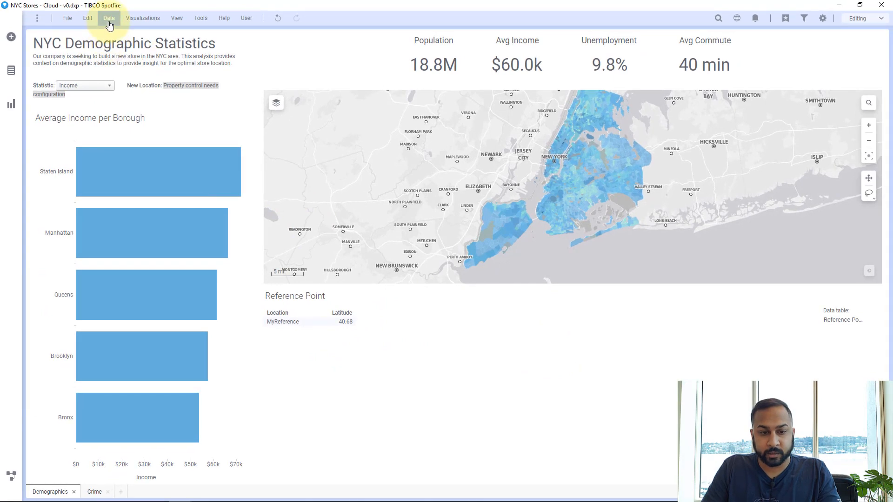
Add a calculated column named Longitude to Reference Point with the expression Real(Split(DocumentProperty("NewCoords"),", ",2))
{"action": "left_click", "coordinate": [109, 18]}
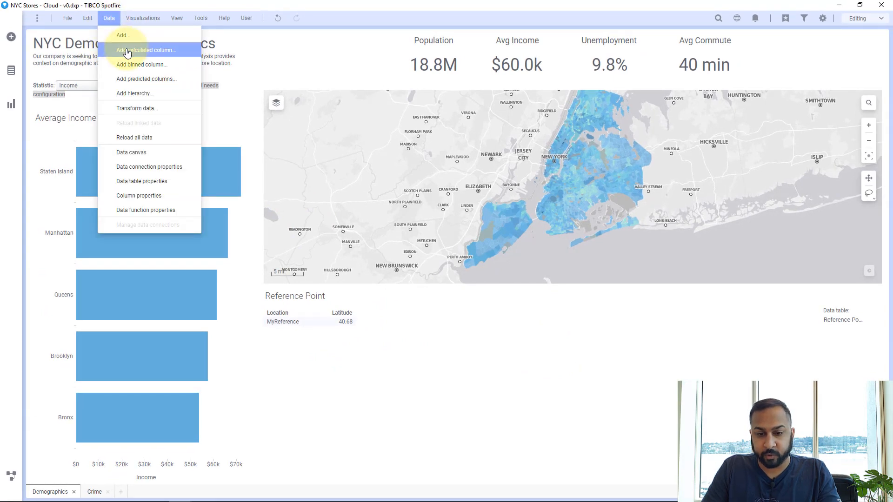
{"action": "left_click", "coordinate": [125, 49]}
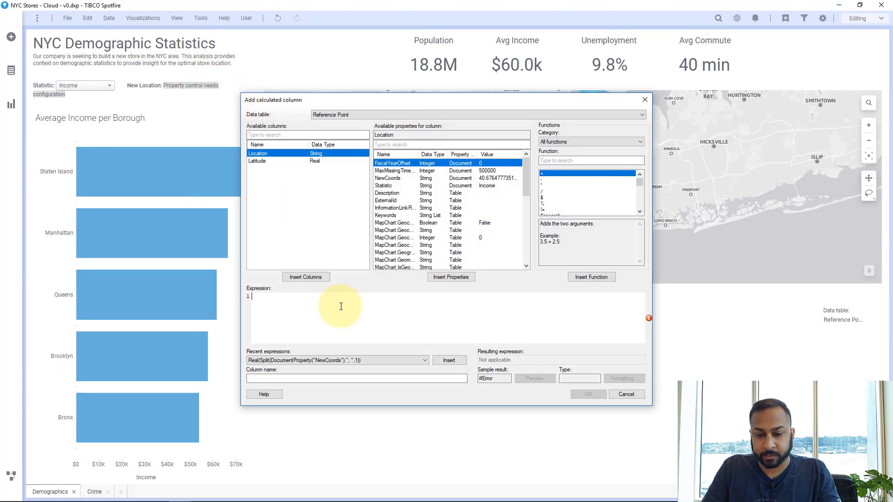
{"action": "left_click", "coordinate": [443, 361]}
{"action": "left_click", "coordinate": [404, 297]}
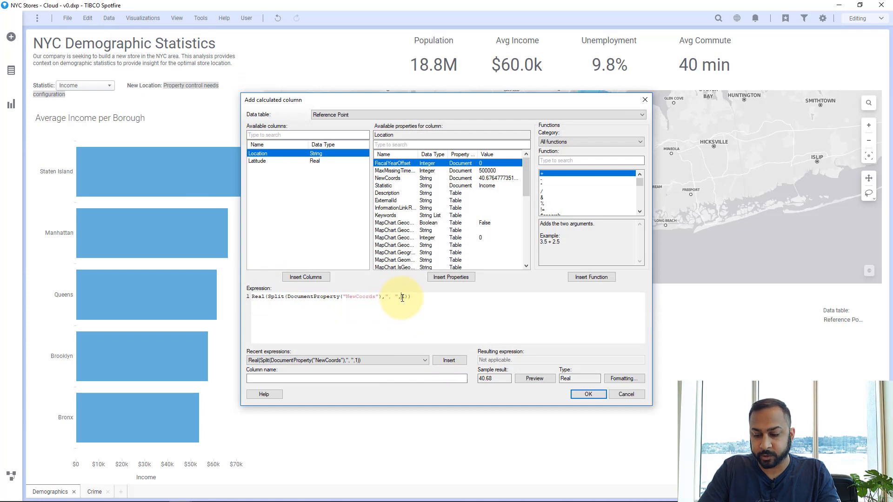
{"action": "key", "text": "BackSpace"}
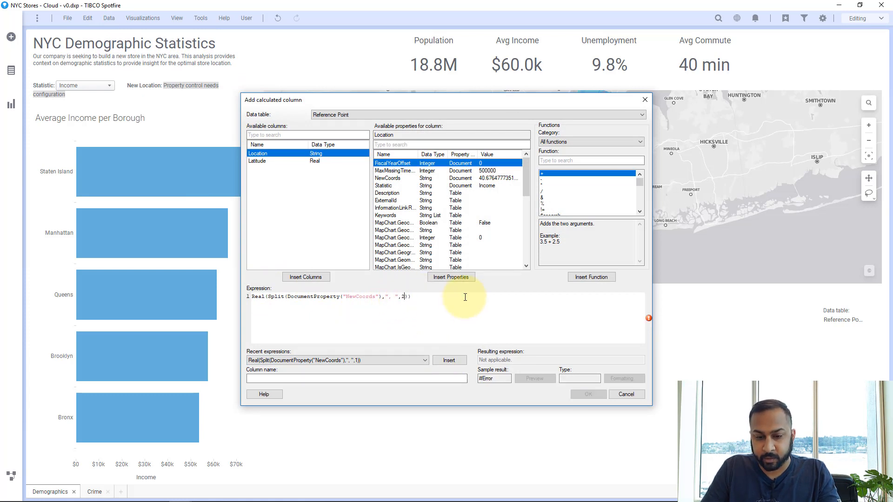
{"action": "left_click", "coordinate": [365, 378]}
{"action": "type", "text": "Longitude"}
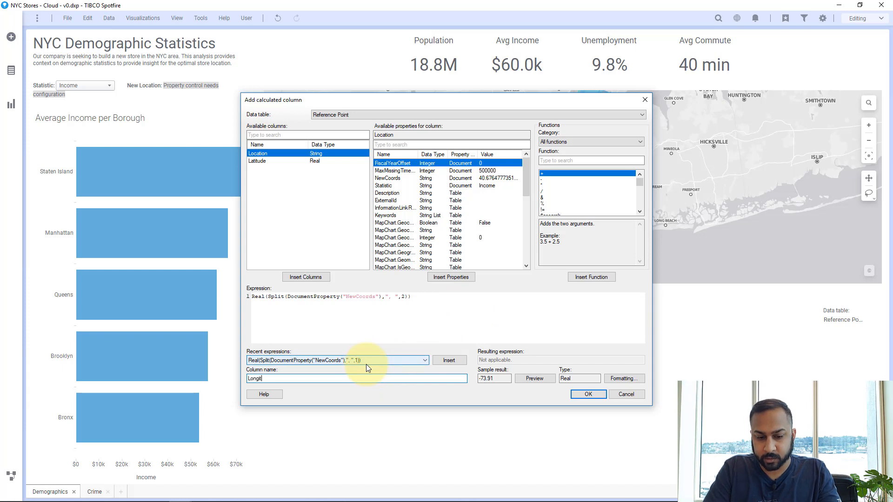
{"action": "left_click", "coordinate": [588, 394]}
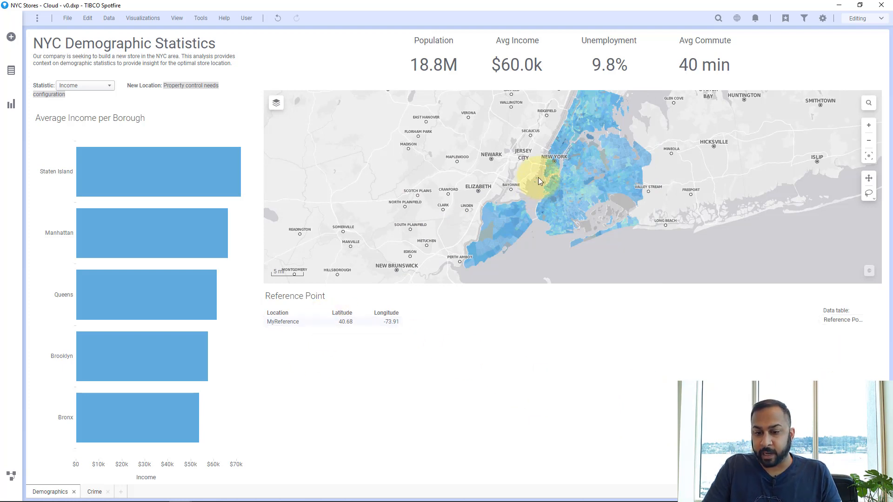
Add a marker layer based on the Reference Point table to the map chart and check its coordinate columns
{"action": "right_click", "coordinate": [538, 181]}
{"action": "left_click", "coordinate": [585, 403]}
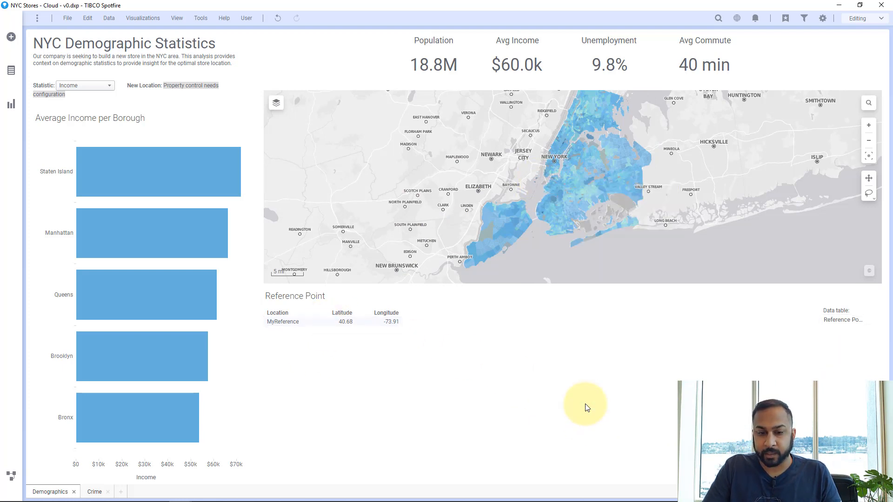
{"action": "left_click", "coordinate": [345, 198]}
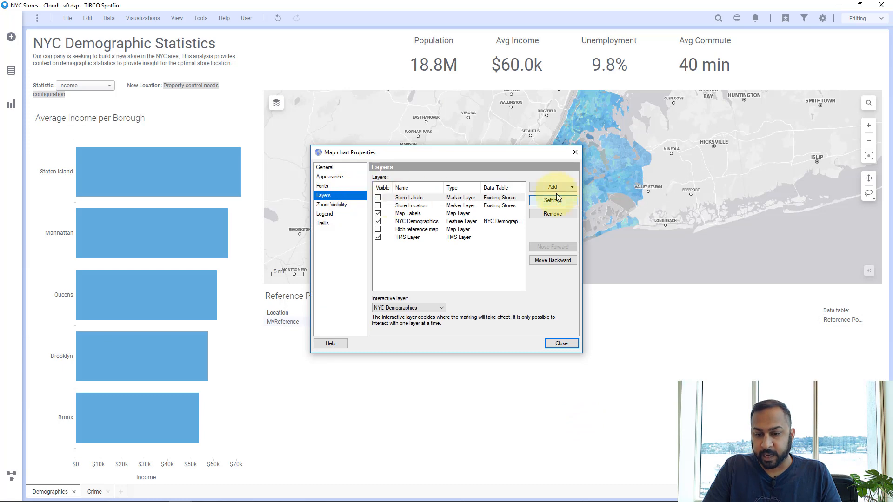
{"action": "left_click", "coordinate": [545, 187]}
{"action": "mouse_move", "coordinate": [552, 198]}
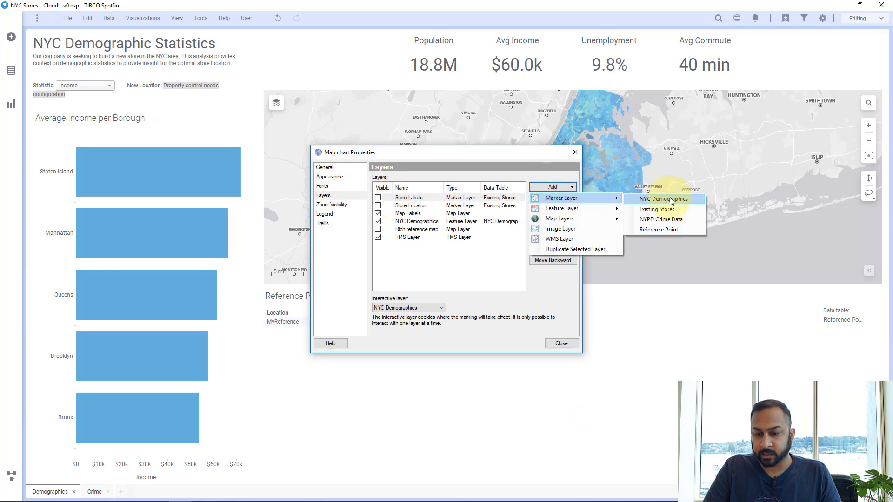
{"action": "left_click", "coordinate": [673, 230]}
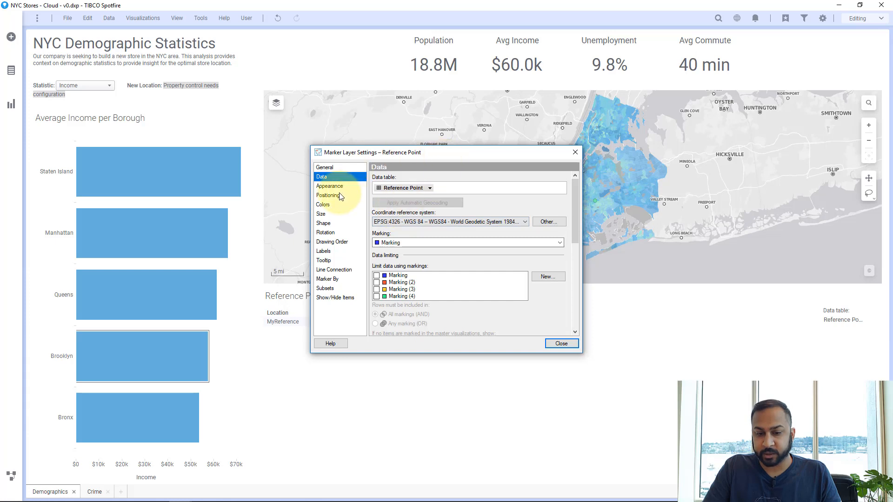
{"action": "left_click", "coordinate": [329, 196]}
{"action": "scroll", "coordinate": [431, 241], "scroll_direction": "down", "scroll_amount": 3}
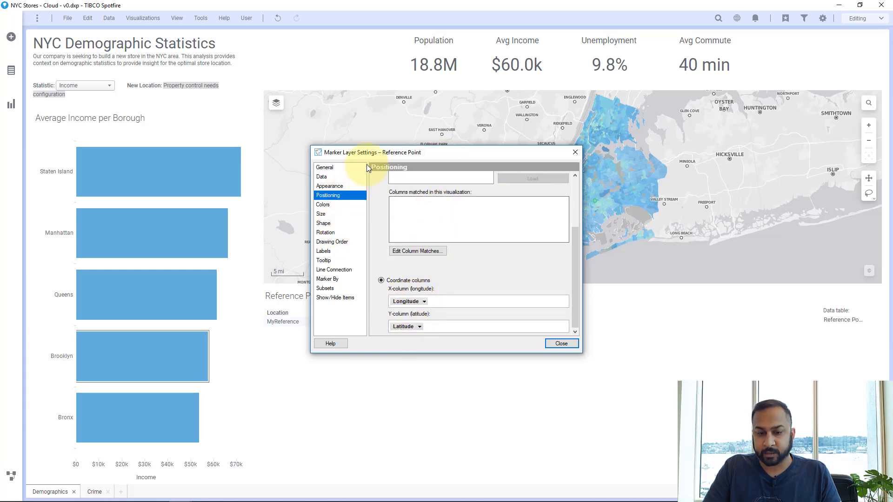
Move the map settings windows clear of the map and set the Reference Point marker layer's Size by to (None)
{"action": "mouse_move", "coordinate": [367, 154]}
{"action": "left_mouse_down"}
{"action": "mouse_move", "coordinate": [208, 253]}
{"action": "mouse_move", "coordinate": [149, 270]}
{"action": "left_mouse_up"}
{"action": "mouse_move", "coordinate": [334, 154]}
{"action": "left_mouse_down"}
{"action": "mouse_move", "coordinate": [298, 150]}
{"action": "mouse_move", "coordinate": [107, 77]}
{"action": "left_mouse_up"}
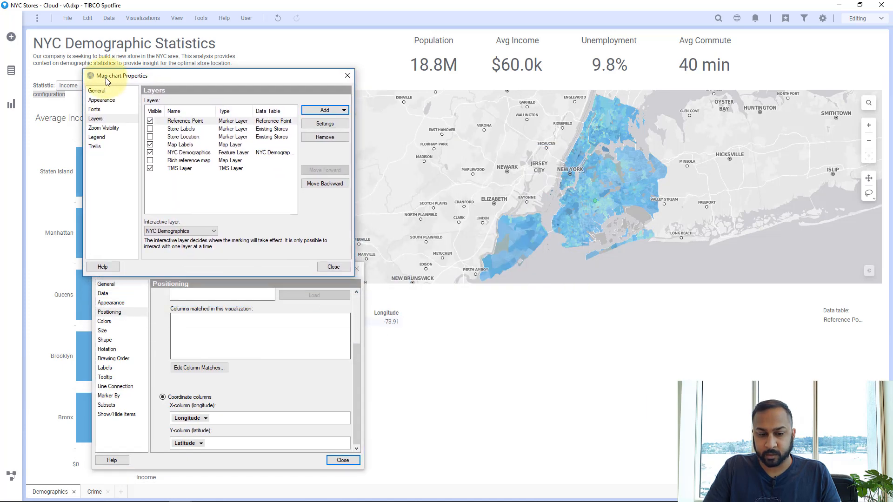
{"action": "left_click", "coordinate": [249, 332]}
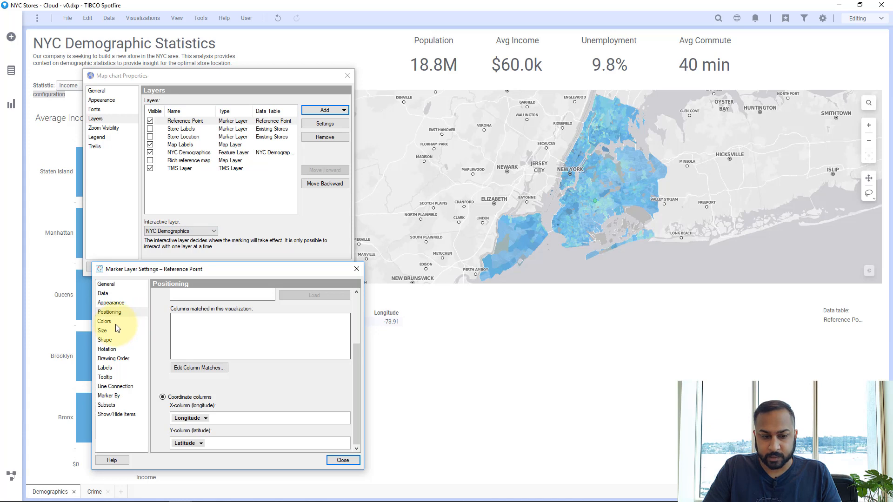
{"action": "left_click", "coordinate": [103, 331]}
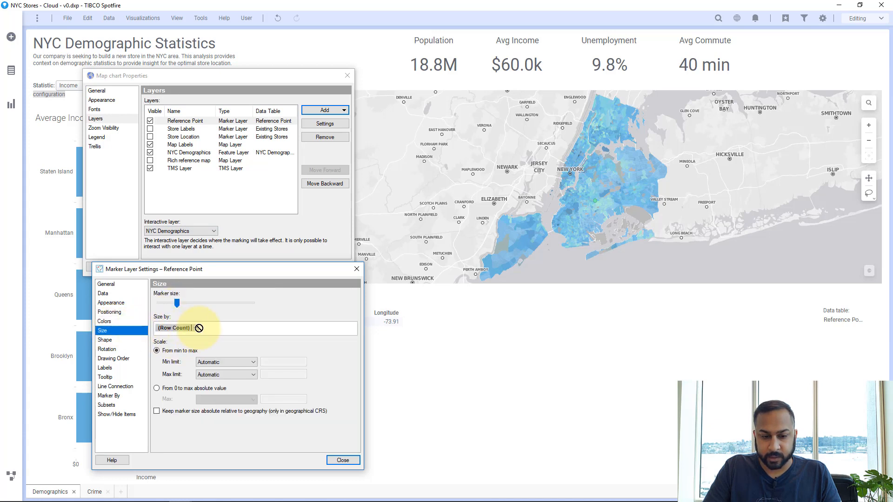
{"action": "left_click", "coordinate": [198, 328]}
{"action": "left_click", "coordinate": [231, 496]}
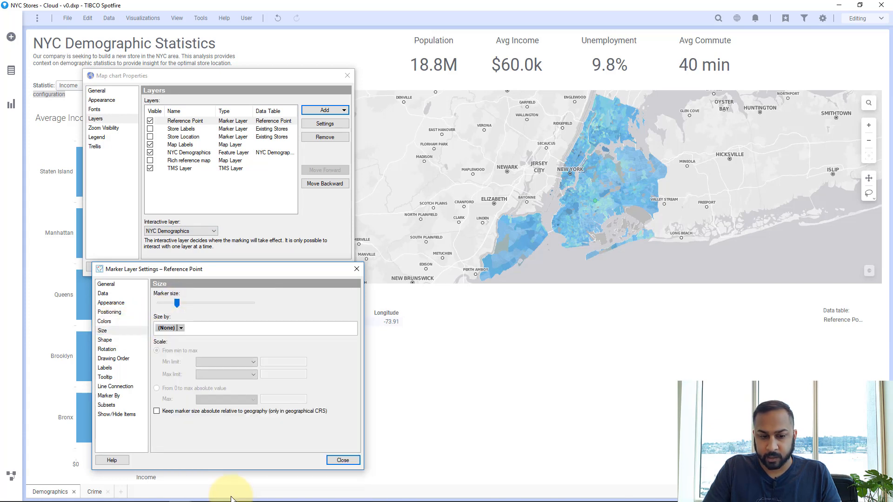
Give the Reference Point markers a fixed yellow-orange color and a solid star shape, and close the map settings
{"action": "left_click", "coordinate": [104, 321]}
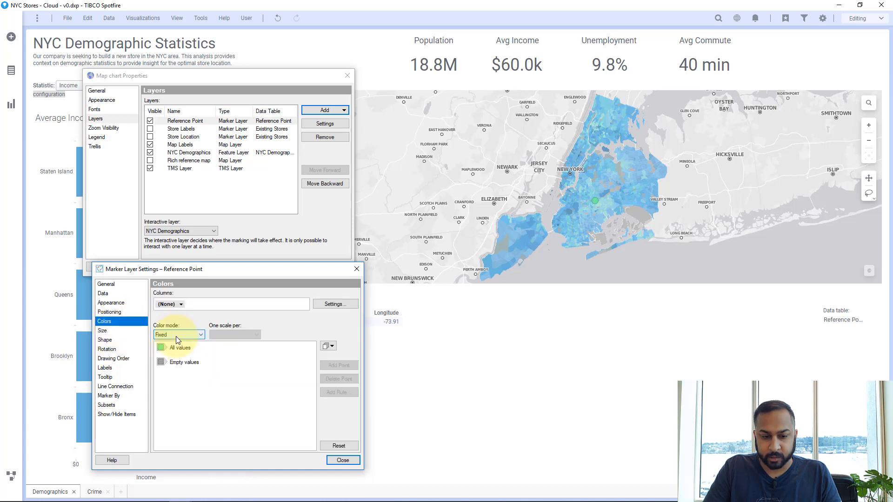
{"action": "left_click", "coordinate": [159, 348]}
{"action": "left_click", "coordinate": [174, 417]}
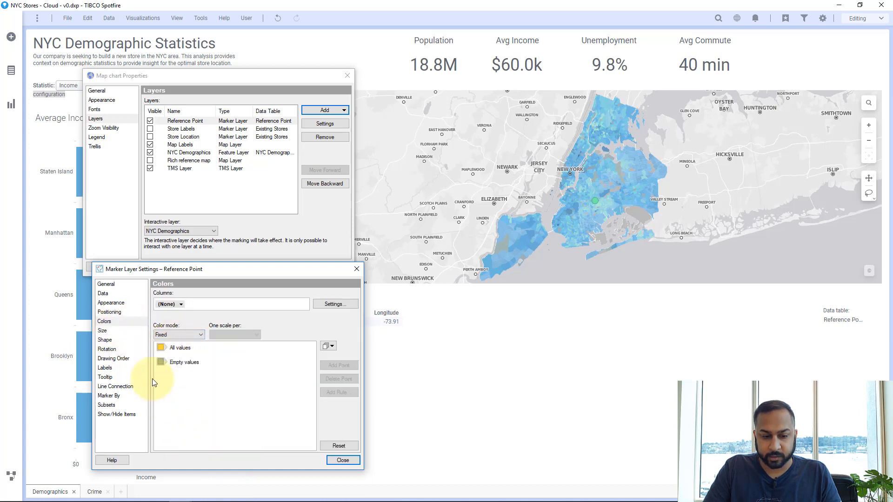
{"action": "left_click", "coordinate": [127, 343]}
{"action": "left_click", "coordinate": [196, 356]}
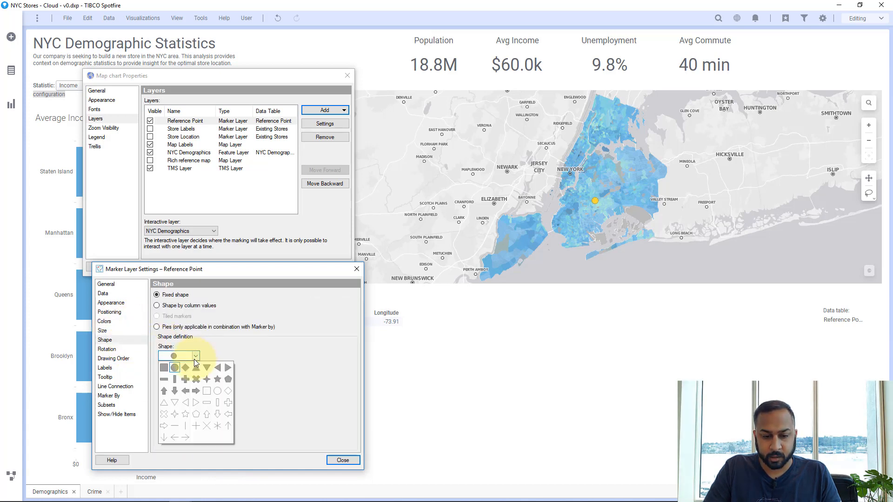
{"action": "left_click", "coordinate": [213, 378]}
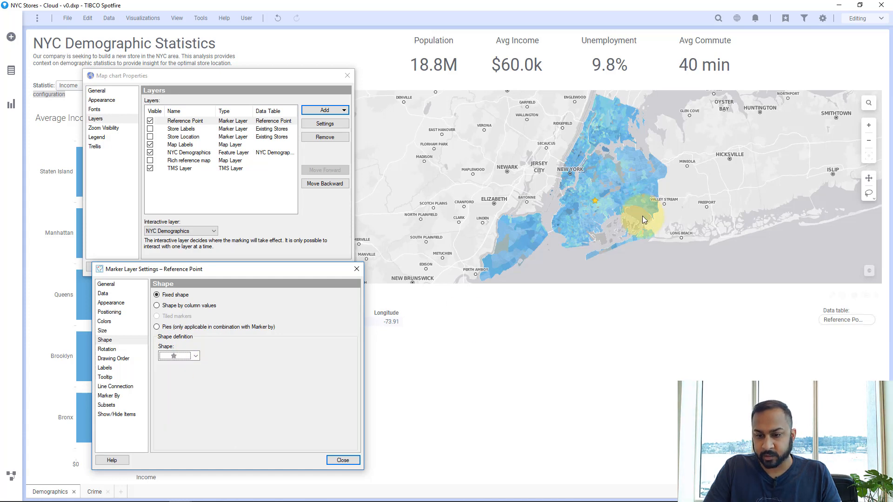
{"action": "left_click", "coordinate": [353, 459]}
{"action": "left_click", "coordinate": [333, 267]}
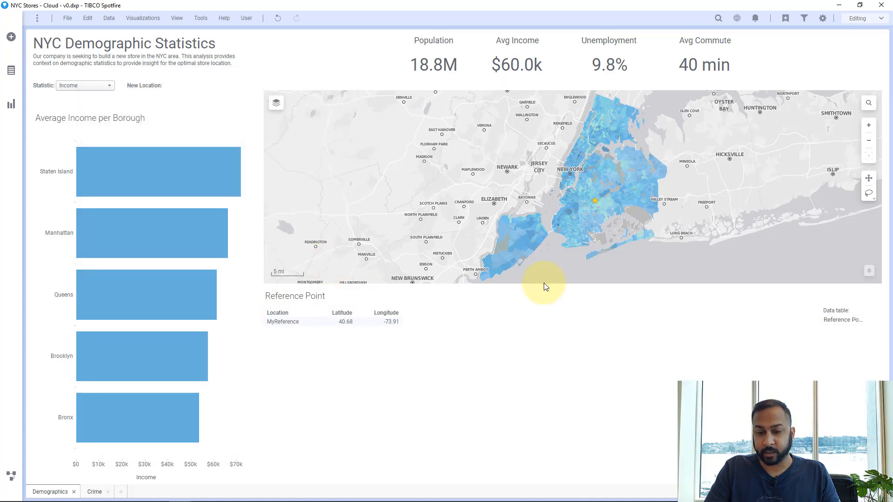
Enlarge the map downward over the Reference Point table and hide the table's legend
{"action": "left_click_drag", "start_coordinate": [543, 290], "coordinate": [529, 381]}
{"action": "right_click", "coordinate": [526, 381]}
{"action": "left_click", "coordinate": [463, 316]}
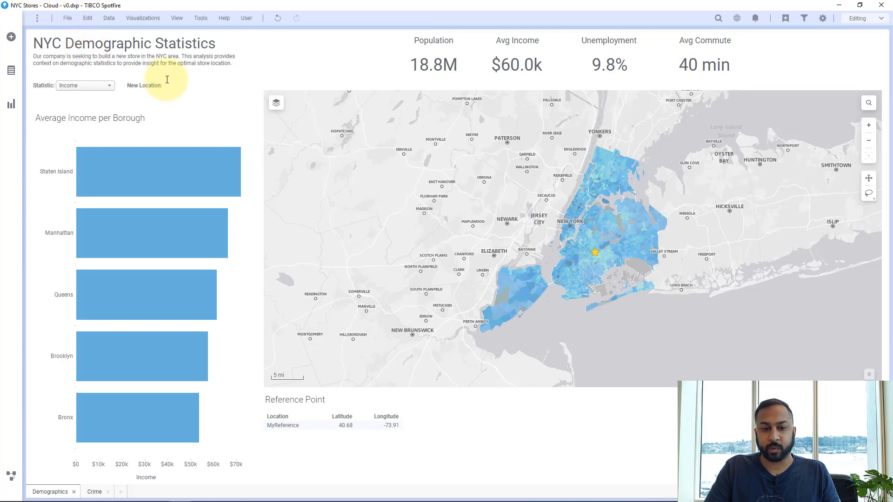
Edit the NYC Demographic Statistics text area and insert an input field property control for the NewCoords document property
{"action": "right_click", "coordinate": [193, 73]}
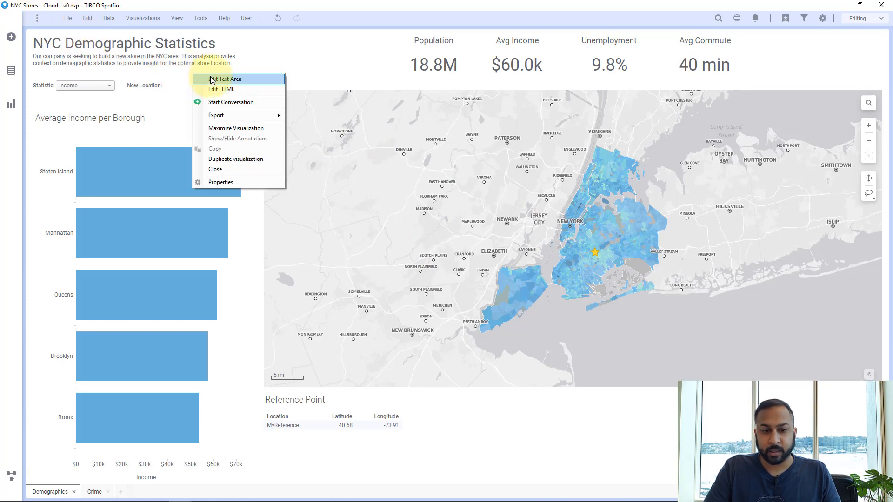
{"action": "left_click", "coordinate": [211, 79]}
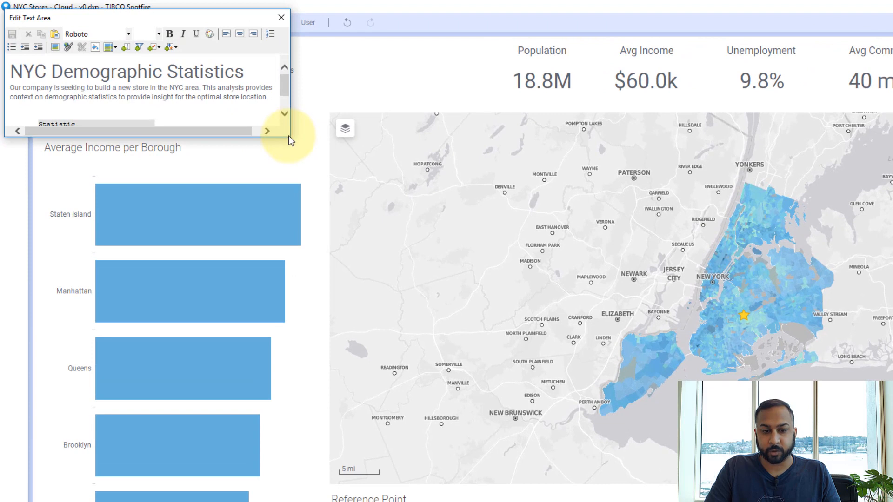
{"action": "left_click_drag", "start_coordinate": [289, 137], "coordinate": [384, 293]}
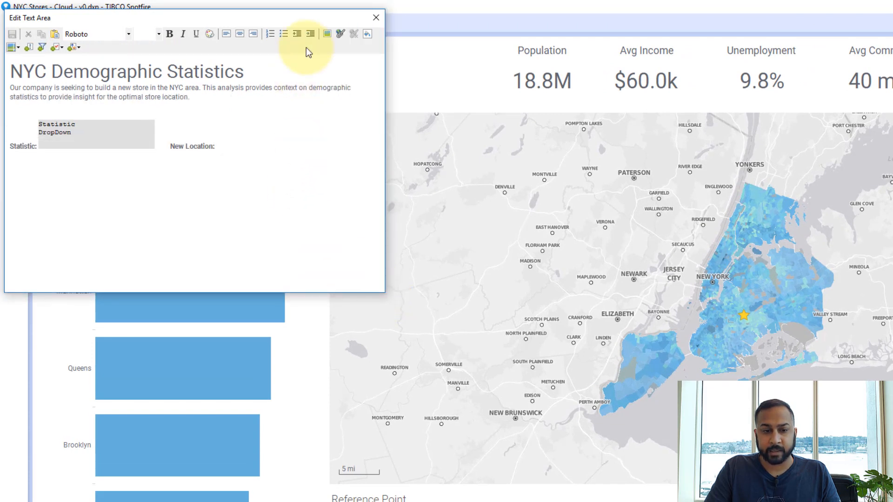
{"action": "left_click", "coordinate": [60, 50]}
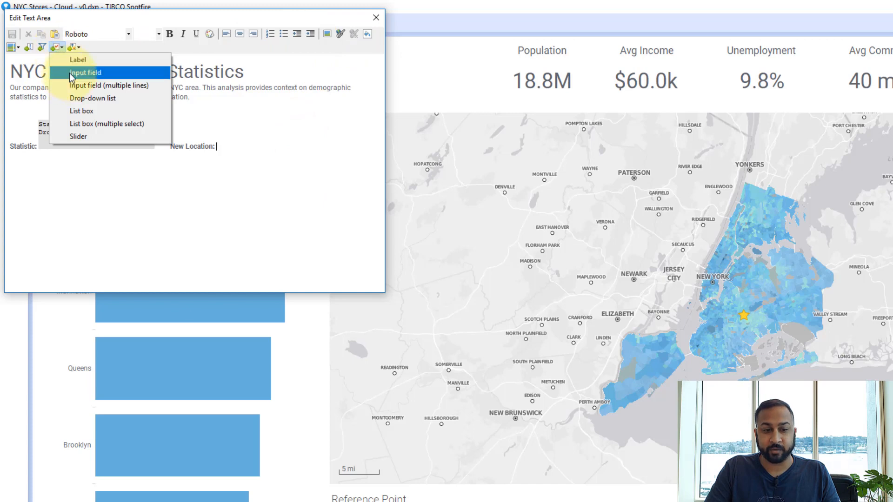
{"action": "left_click", "coordinate": [68, 73]}
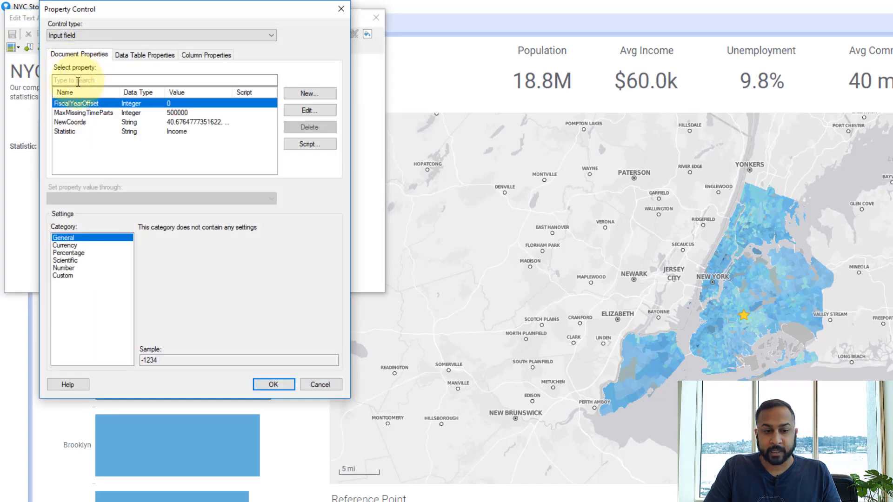
{"action": "left_click", "coordinate": [68, 122]}
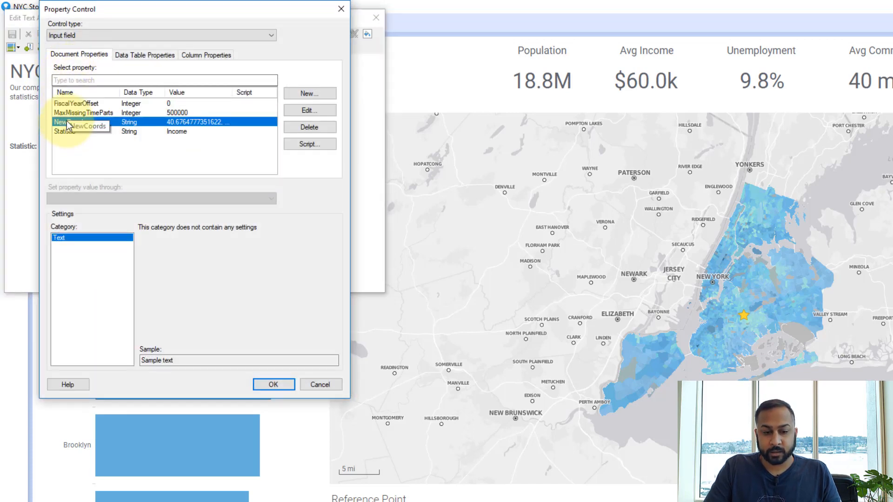
{"action": "left_click", "coordinate": [273, 385]}
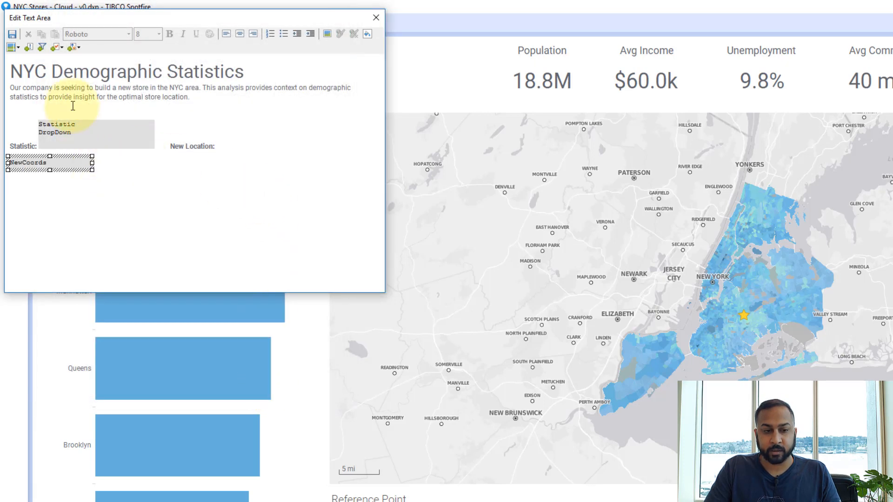
Place the NewCoords input field directly after the New Location label, save the text area and close its editor
{"action": "left_click_drag", "start_coordinate": [43, 21], "coordinate": [191, 159]}
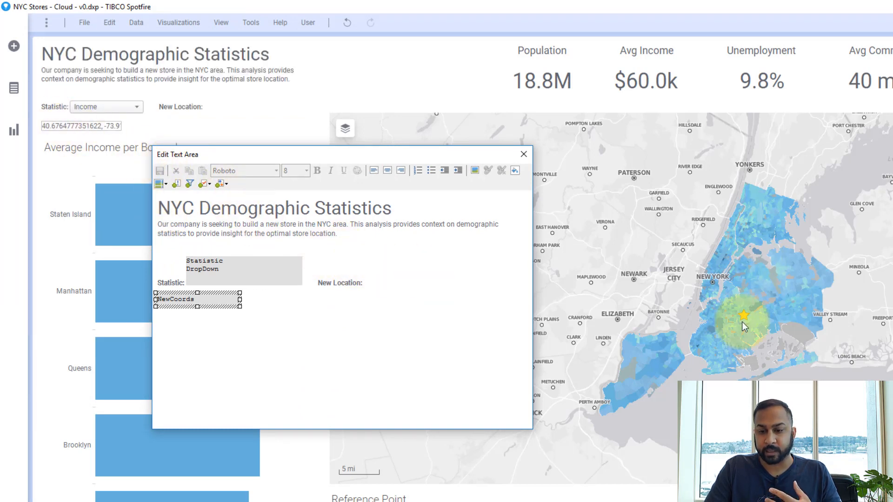
{"action": "left_click", "coordinate": [400, 278]}
{"action": "key", "text": "Delete"}
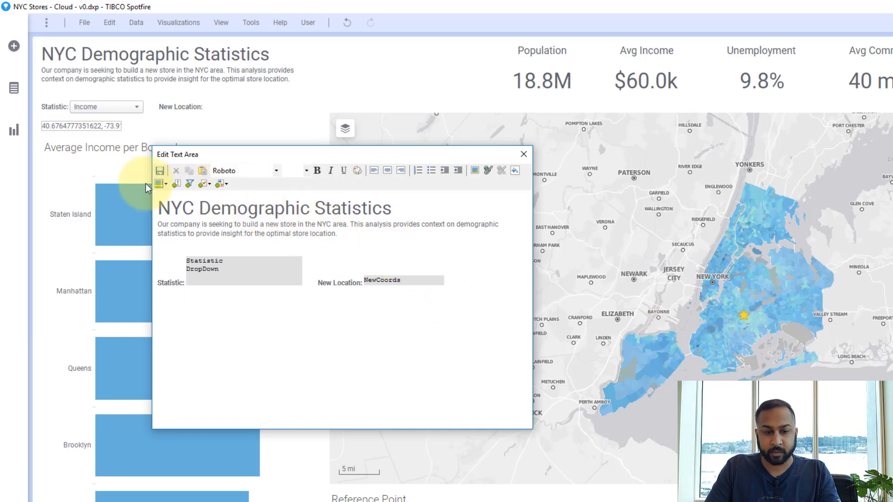
{"action": "left_click", "coordinate": [160, 172]}
{"action": "left_click", "coordinate": [524, 155]}
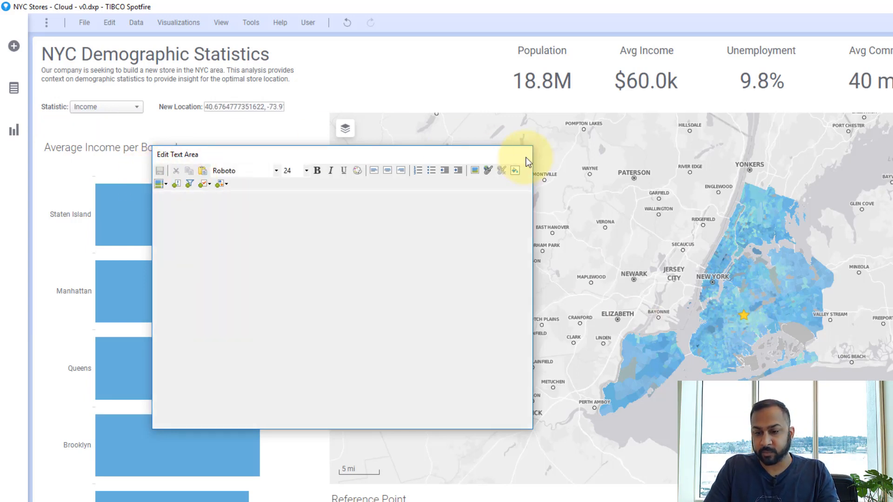
Copy a point's map coordinates in the Queens area, about 40.74, -73.87, and enter them as the New Location value
{"action": "right_click", "coordinate": [761, 278]}
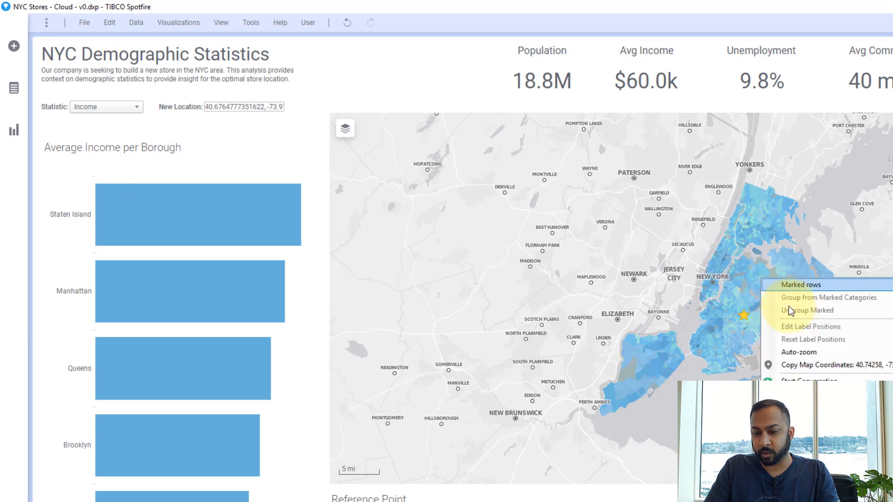
{"action": "left_click", "coordinate": [788, 367]}
{"action": "triple_click", "coordinate": [241, 106]}
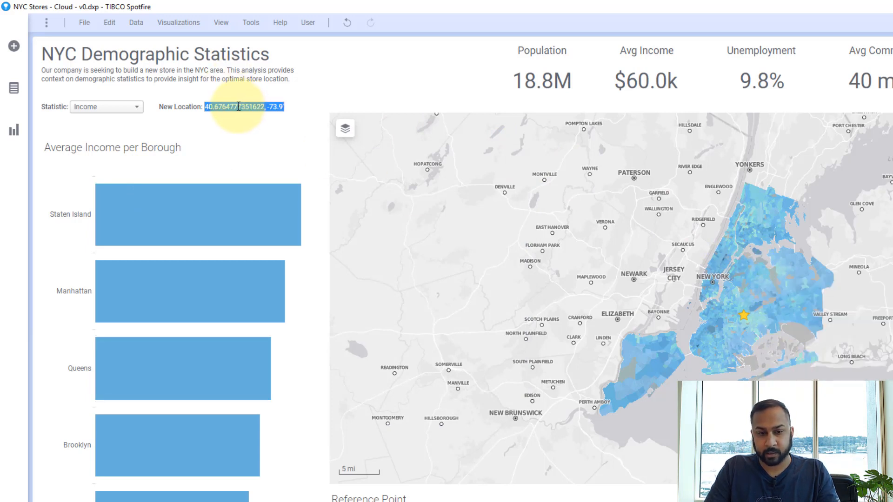
{"action": "key", "text": "ctrl+v"}
{"action": "left_click", "coordinate": [288, 124]}
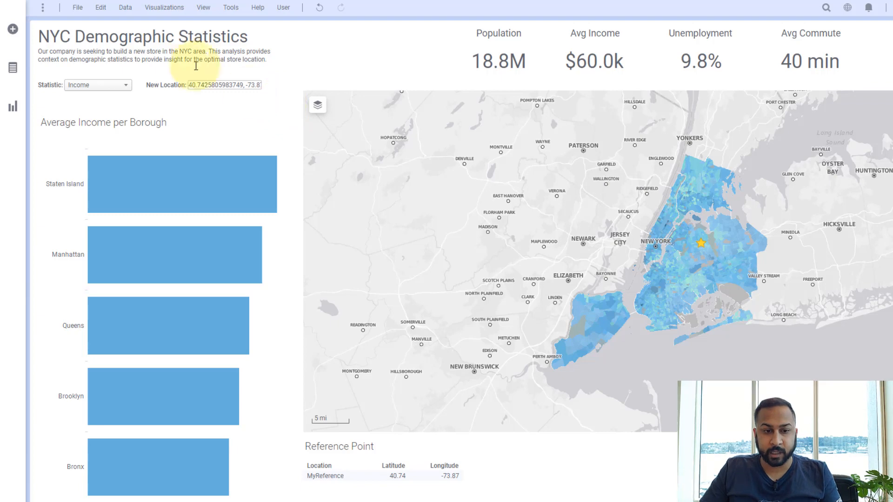
Start a calculated column on NYC Demographics using GreatCircleDistance with [YCenter] and [XCenter] as its first two arguments
{"action": "left_click", "coordinate": [134, 12]}
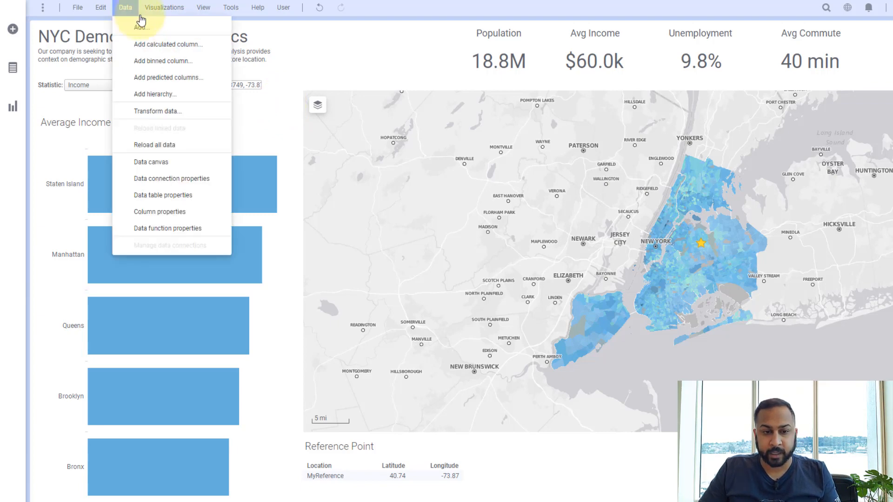
{"action": "left_click", "coordinate": [139, 44]}
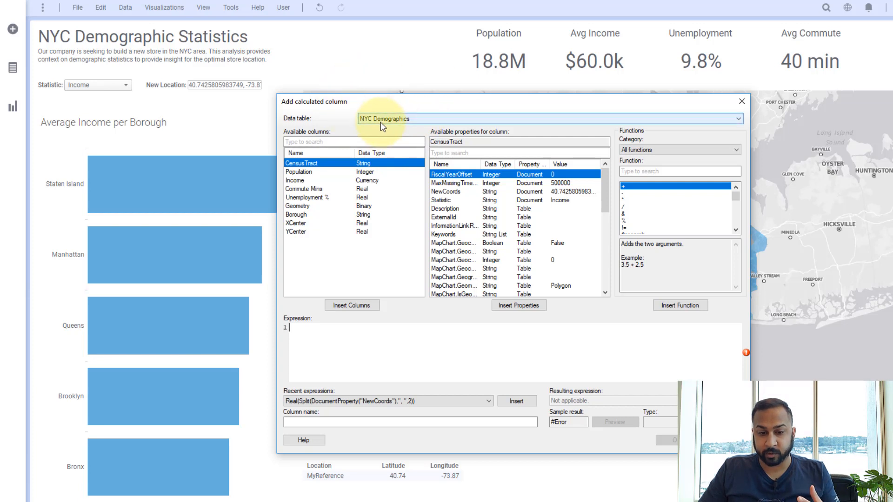
{"action": "left_click", "coordinate": [644, 175]}
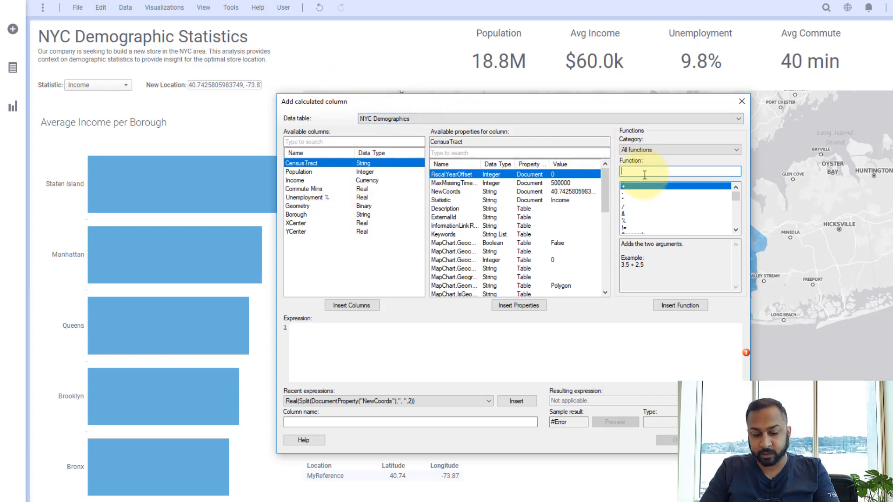
{"action": "type", "text": "great"}
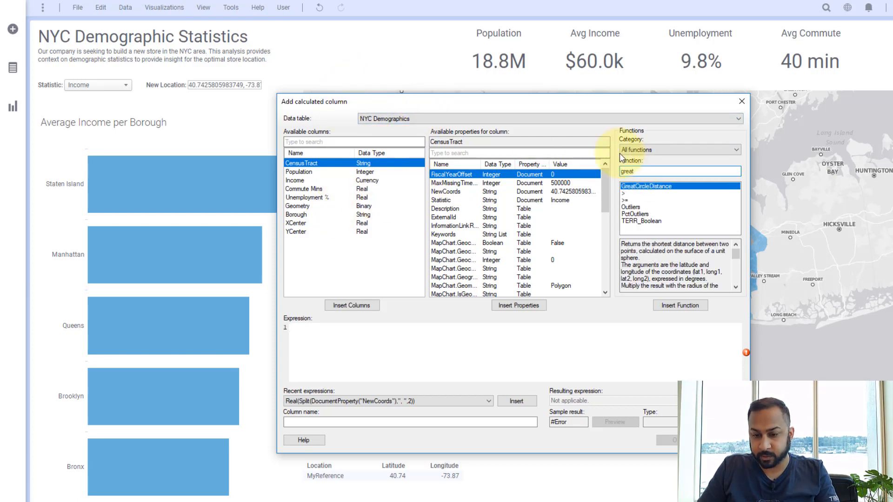
{"action": "left_click", "coordinate": [680, 305]}
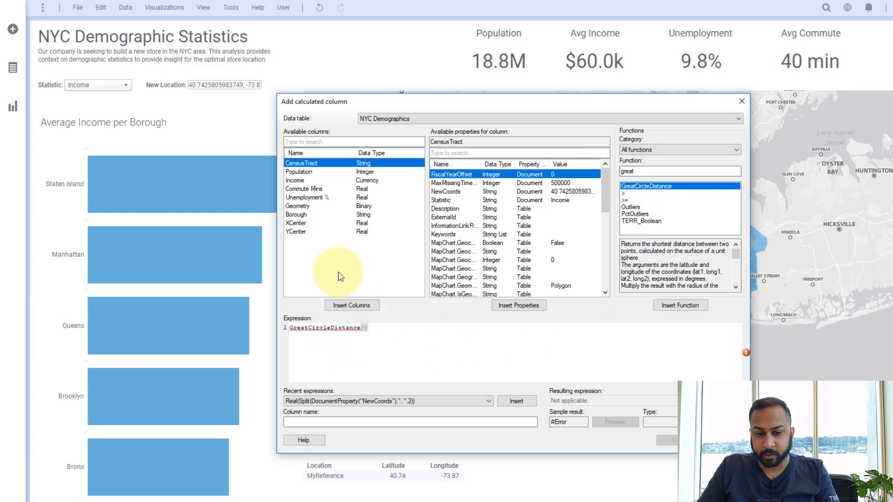
{"action": "left_click", "coordinate": [297, 231]}
{"action": "left_click", "coordinate": [344, 307]}
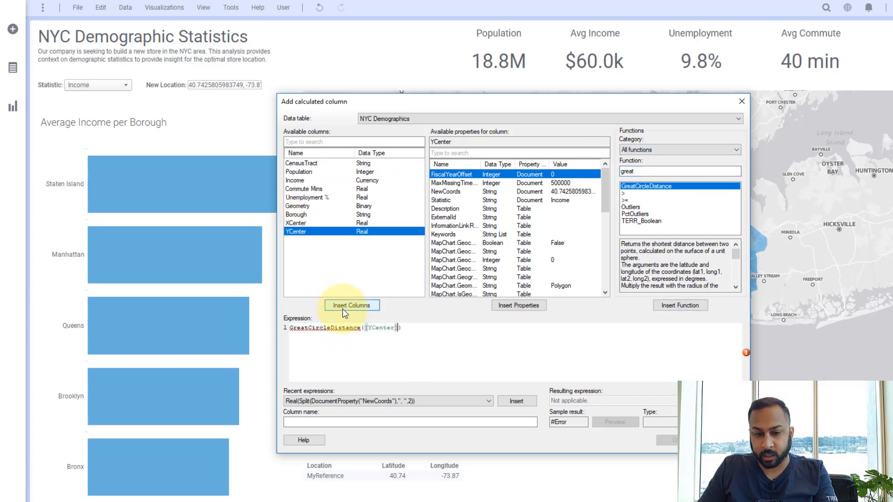
{"action": "left_click", "coordinate": [314, 223]}
{"action": "left_click", "coordinate": [346, 305]}
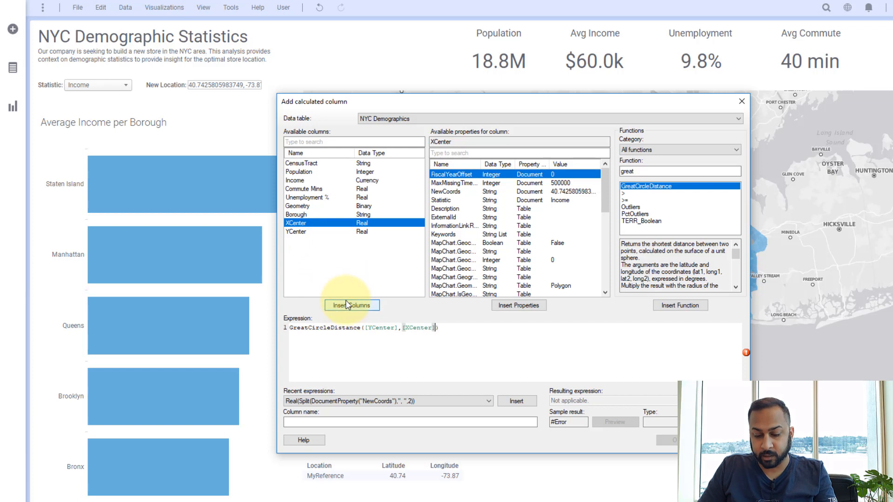
{"action": "type", "text": ","}
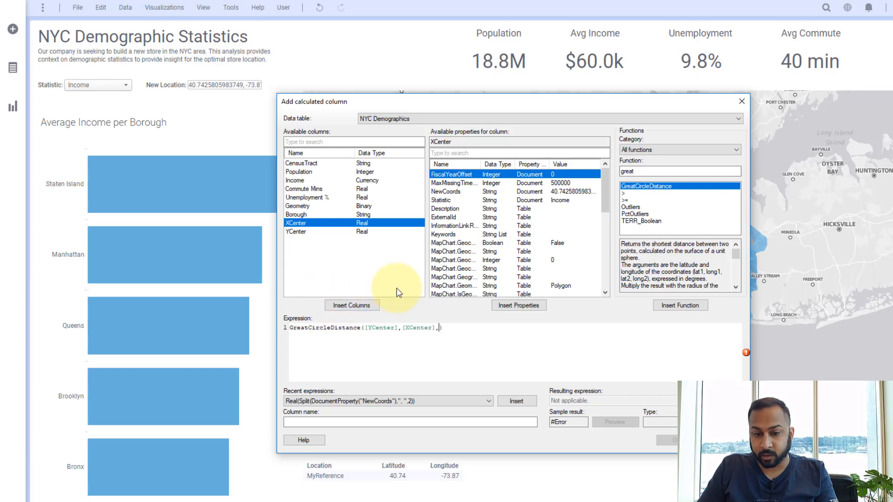
Add the reference latitude as the third argument: Real(Split(DocumentProperty("NewCoords"),", ",1))
{"action": "left_click", "coordinate": [456, 193]}
{"action": "right_click", "coordinate": [455, 193]}
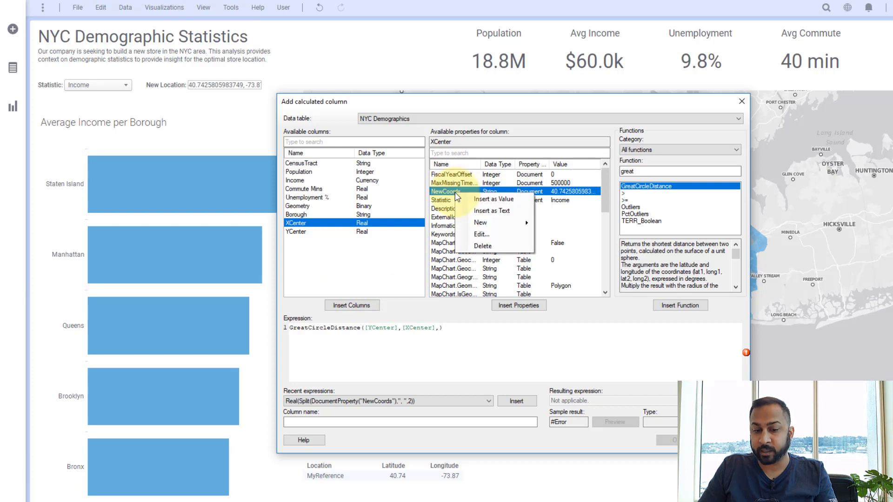
{"action": "left_click", "coordinate": [472, 199]}
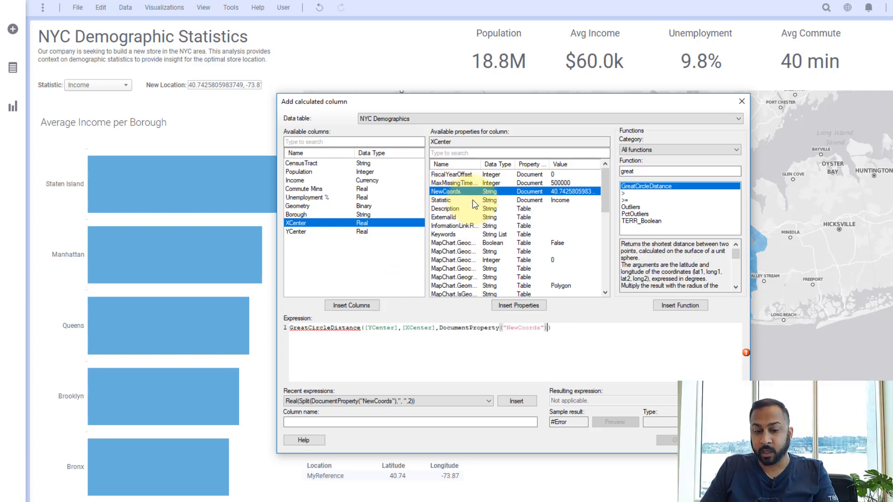
{"action": "left_click", "coordinate": [439, 328]}
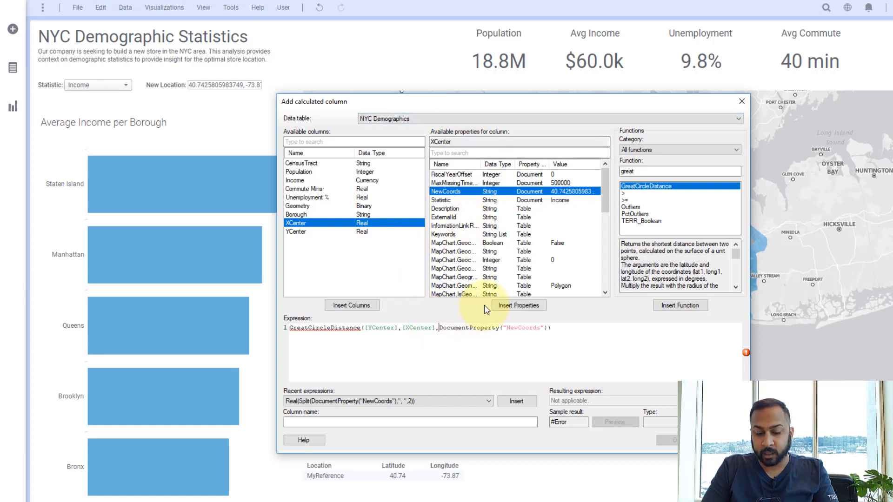
{"action": "type", "text": "Real("}
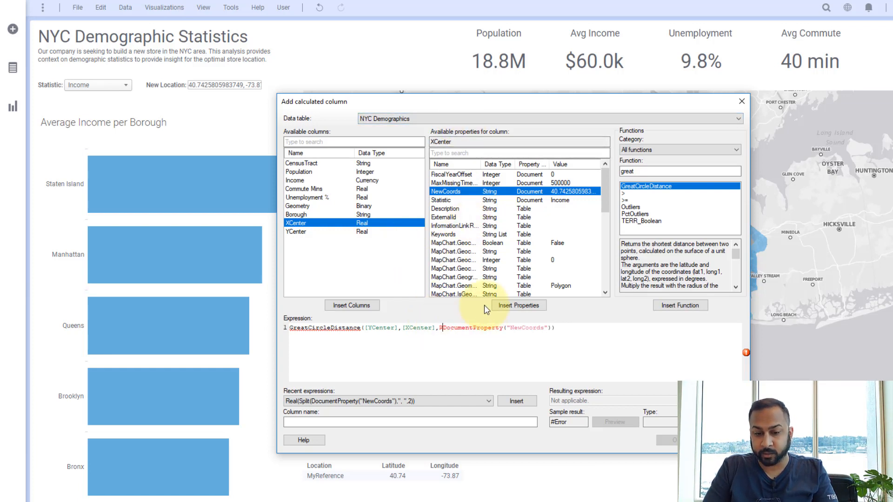
{"action": "type", "text": "Split("}
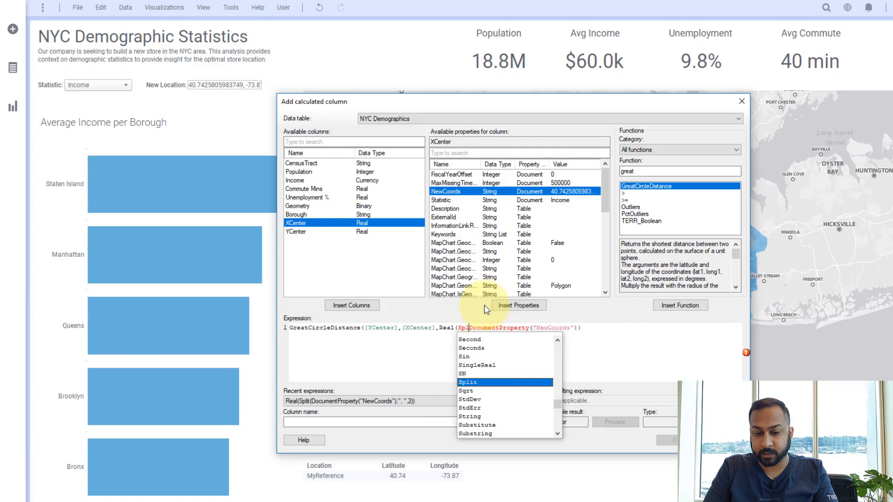
{"action": "left_click", "coordinate": [589, 328]}
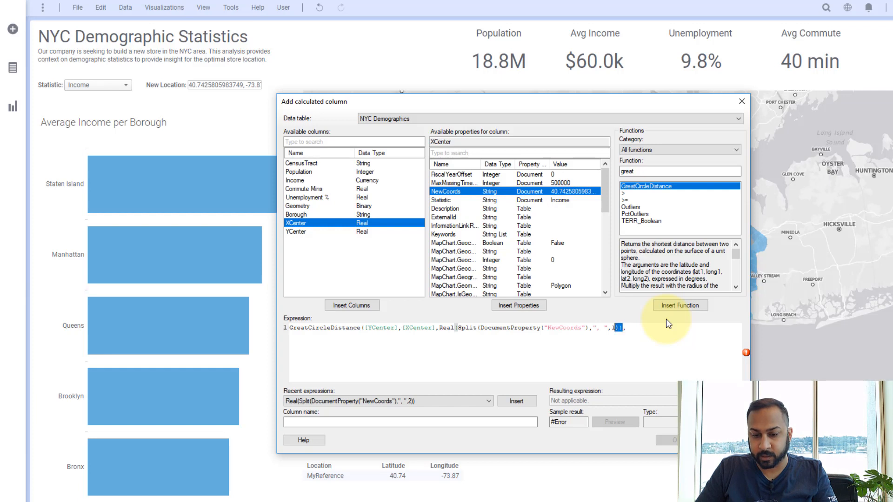
Duplicate the Real(Split(...)) expression as the fourth argument and change its index to 2 for the reference longitude
{"action": "key", "text": "ctrl+shift+Left"}
{"action": "key", "text": "ctrl+shift+Left"}
{"action": "key", "text": "ctrl+shift+Left"}
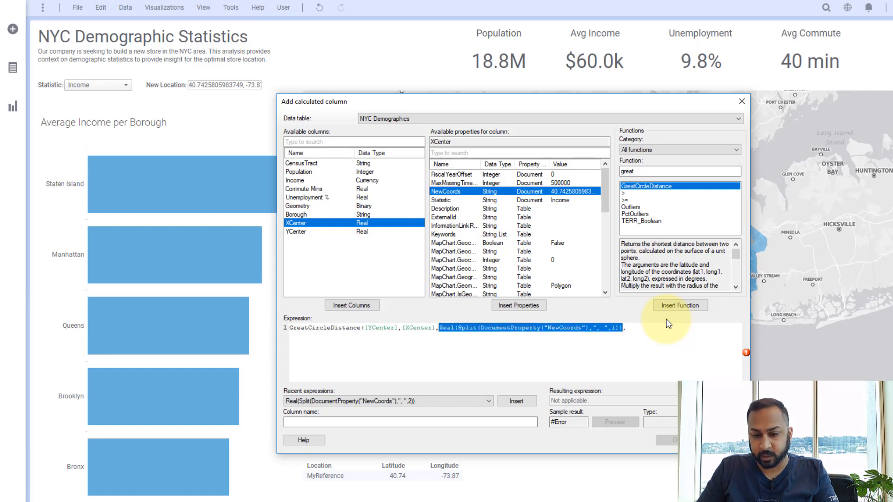
{"action": "key", "text": "ctrl+c"}
{"action": "left_click", "coordinate": [656, 327]}
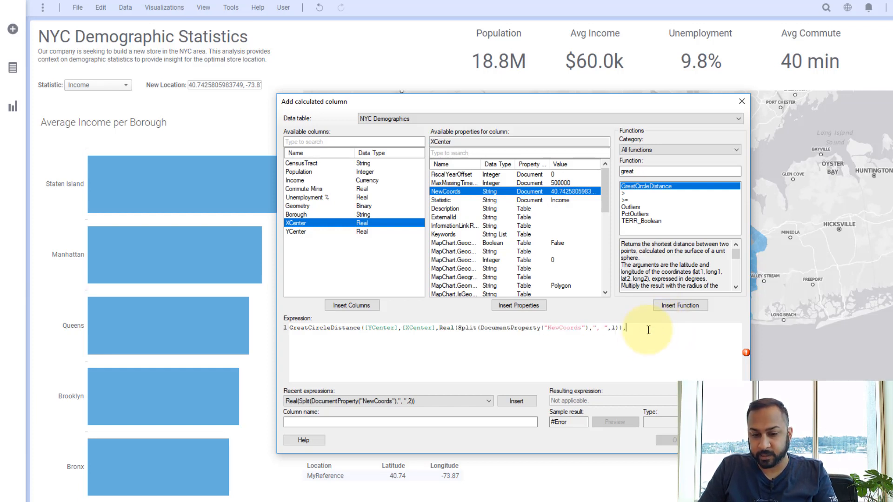
{"action": "key", "text": "ctrl+v"}
{"action": "left_click", "coordinate": [360, 335]}
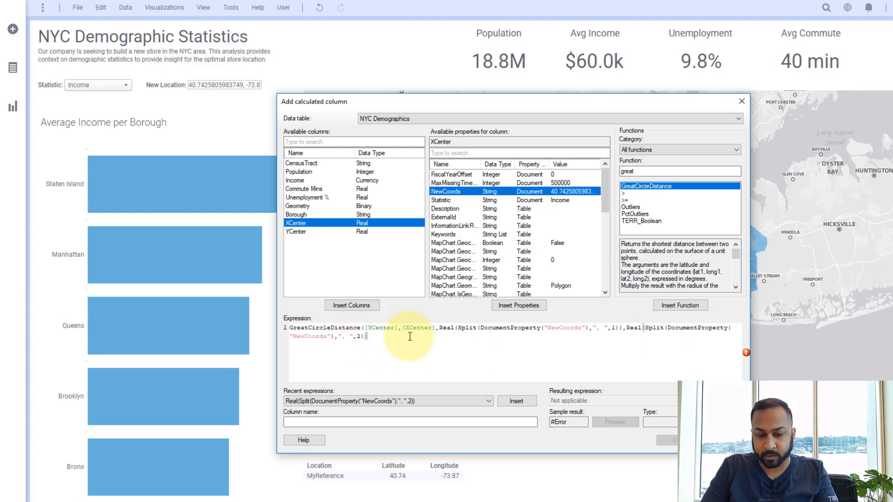
Multiply the distance expression by 39.59, preview the values and add the column with the name Distance (miles)
{"action": "type", "text": "*"}
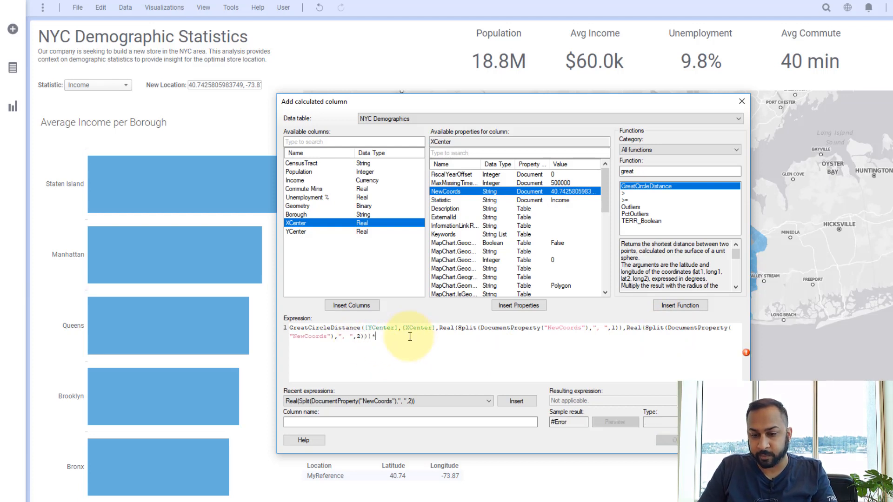
{"action": "scroll", "coordinate": [656, 263], "scroll_direction": "down", "scroll_amount": 3}
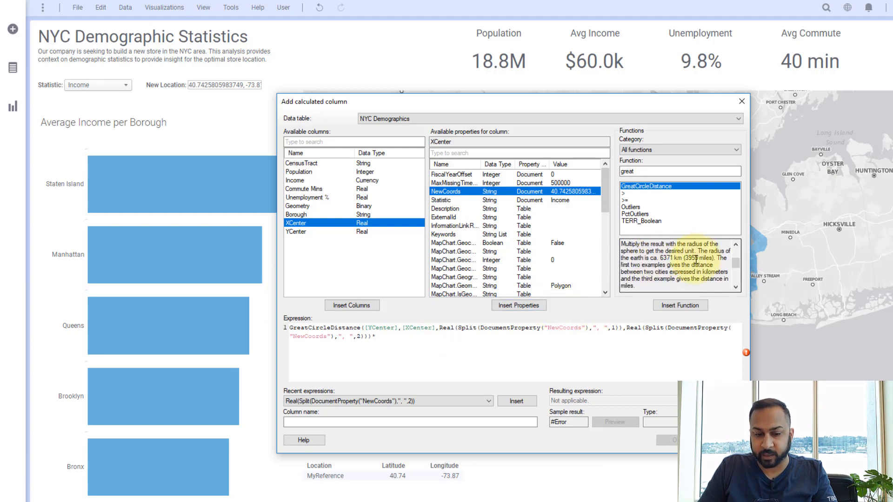
{"action": "type", "text": "39.59"}
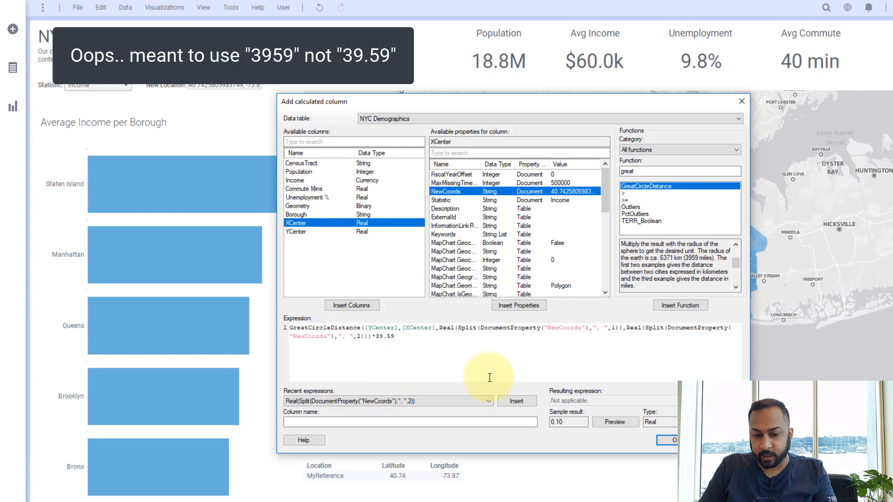
{"action": "left_click", "coordinate": [608, 422]}
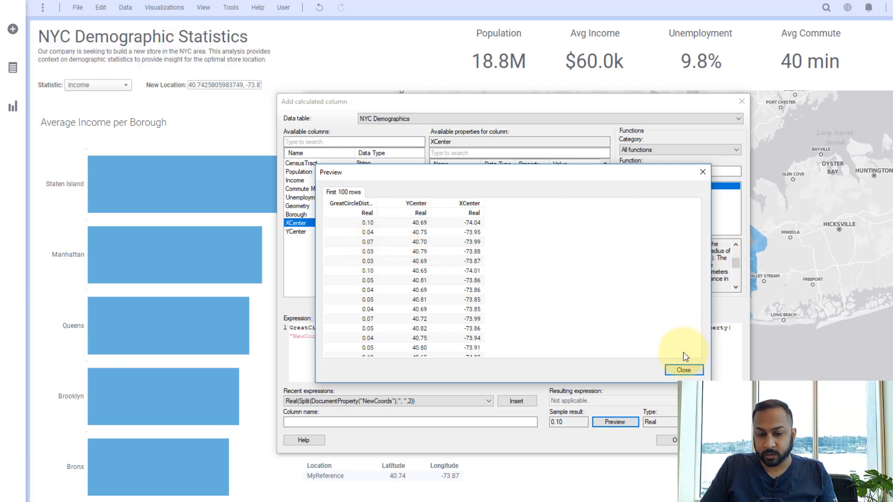
{"action": "left_click", "coordinate": [683, 370]}
{"action": "left_click", "coordinate": [492, 423]}
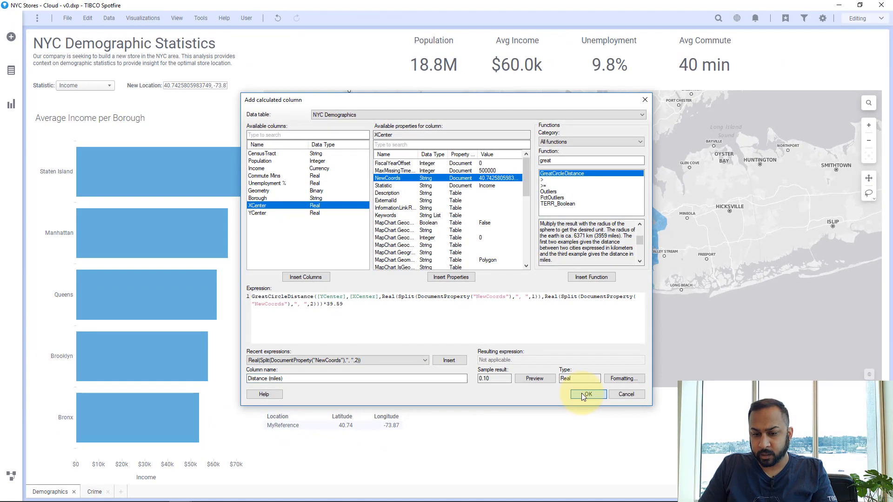
{"action": "left_click", "coordinate": [669, 439]}
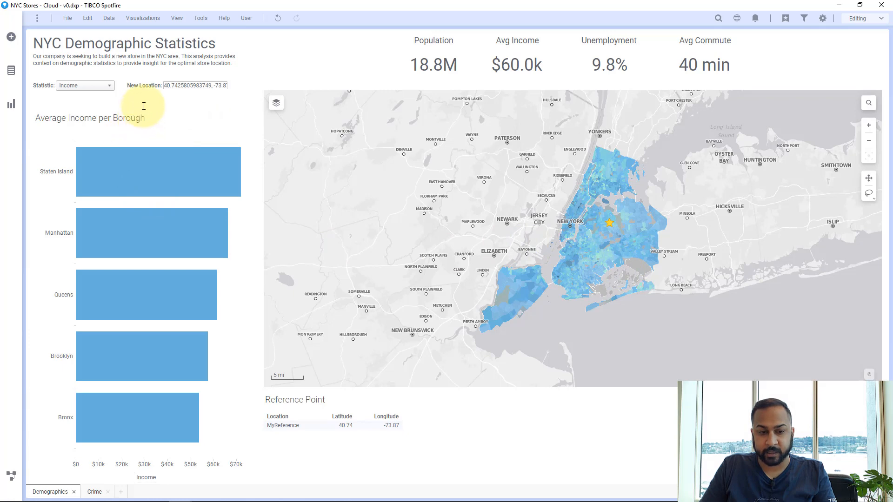
Enlarge the NYC Demographic Statistics text area downward toward the bar chart and open it for editing
{"action": "left_click_drag", "start_coordinate": [141, 108], "coordinate": [148, 149]}
{"action": "right_click", "coordinate": [158, 116]}
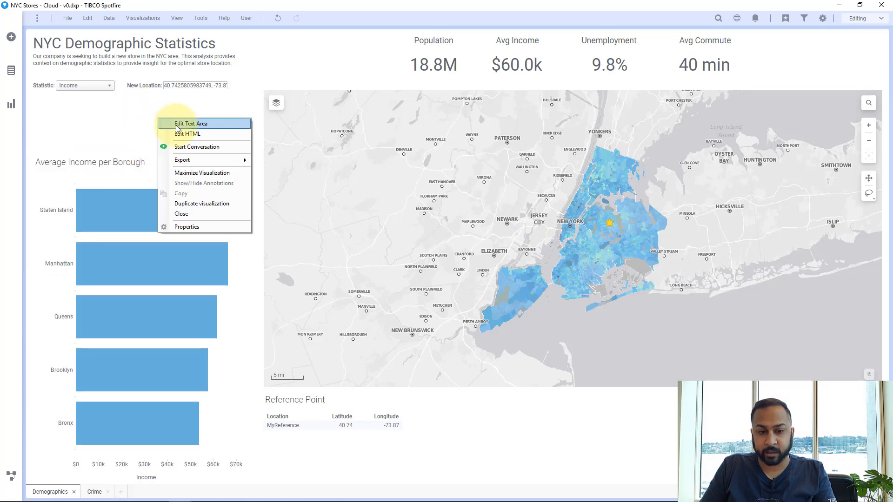
{"action": "left_click", "coordinate": [178, 124]}
{"action": "left_click_drag", "start_coordinate": [233, 124], "coordinate": [265, 185]}
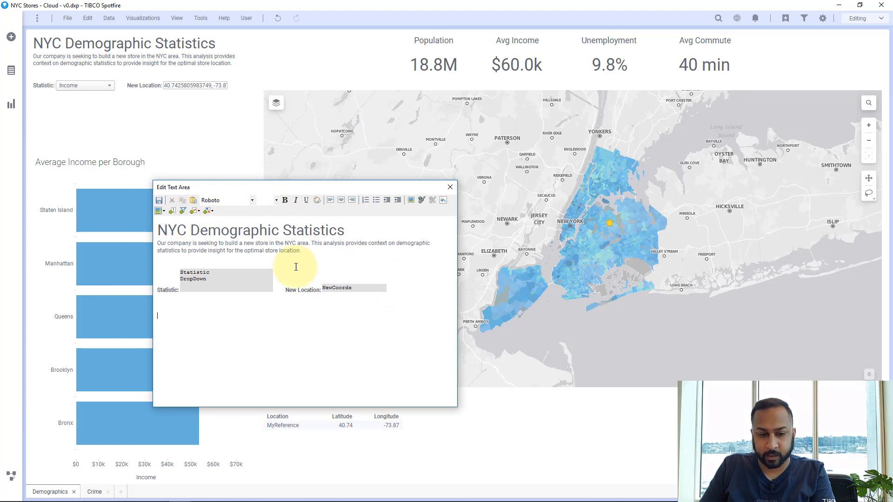
Insert the Distance (miles) filter below the Statistic dropdown, save the text area and close its editor
{"action": "left_click", "coordinate": [182, 211]}
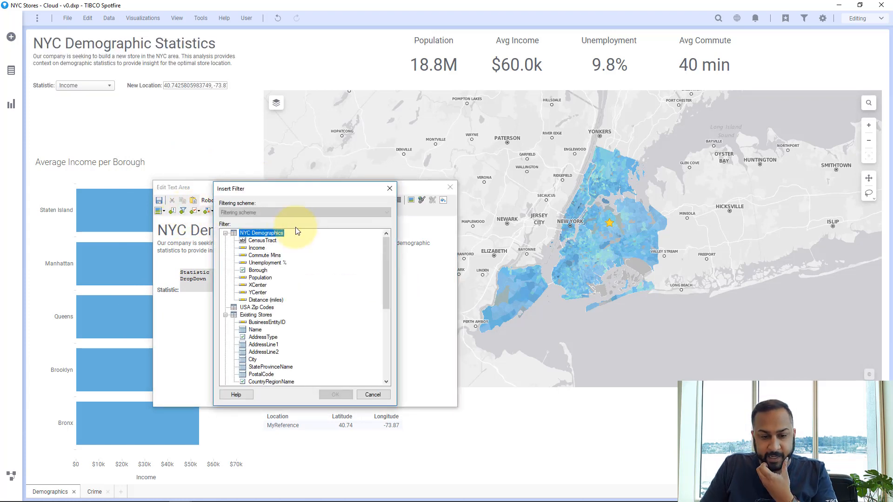
{"action": "left_click", "coordinate": [265, 300]}
{"action": "left_click", "coordinate": [335, 396]}
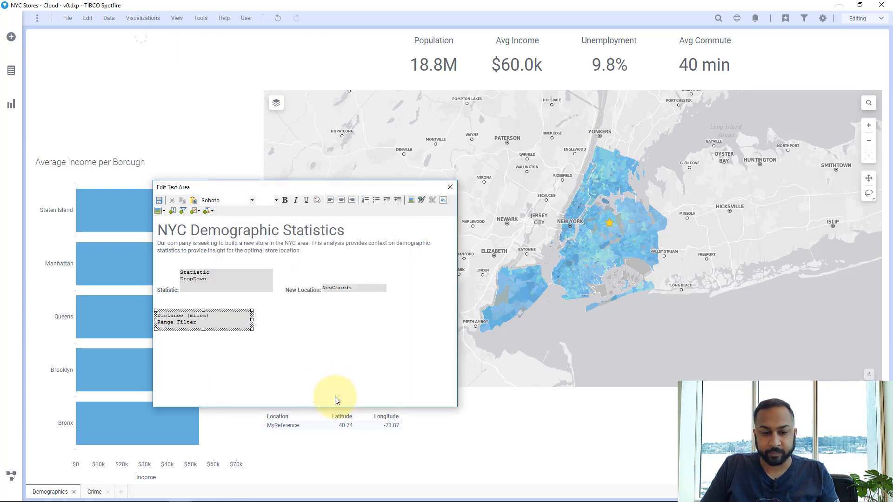
{"action": "left_click", "coordinate": [163, 197]}
{"action": "left_click", "coordinate": [449, 188]}
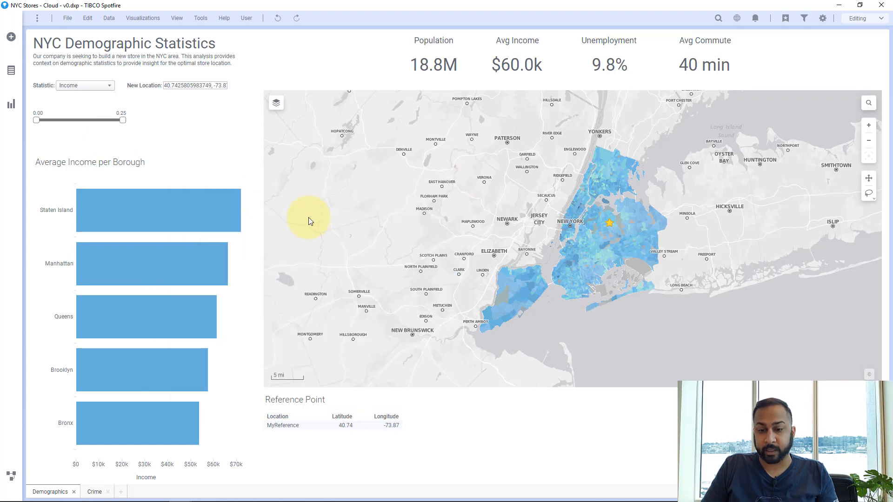
Lower the distance filter's upper limit to 0.06 and close the Reference Point table
{"action": "left_click_drag", "start_coordinate": [122, 126], "coordinate": [62, 124]}
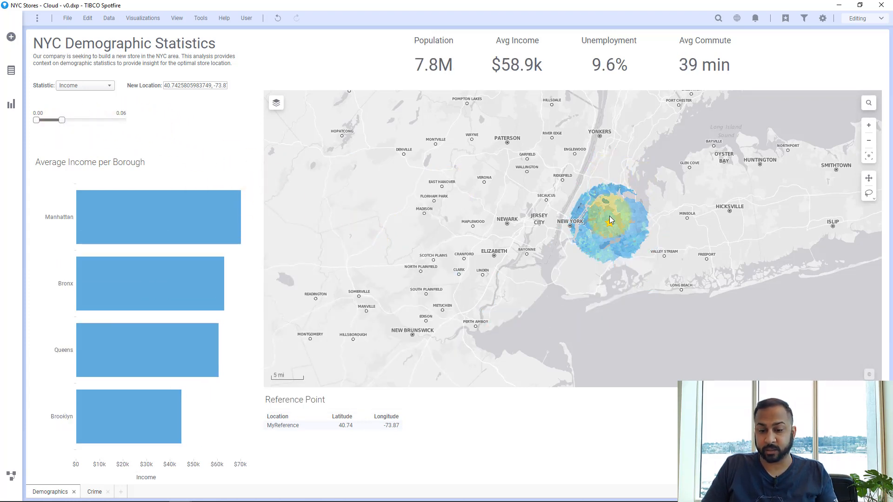
{"action": "left_click", "coordinate": [875, 398]}
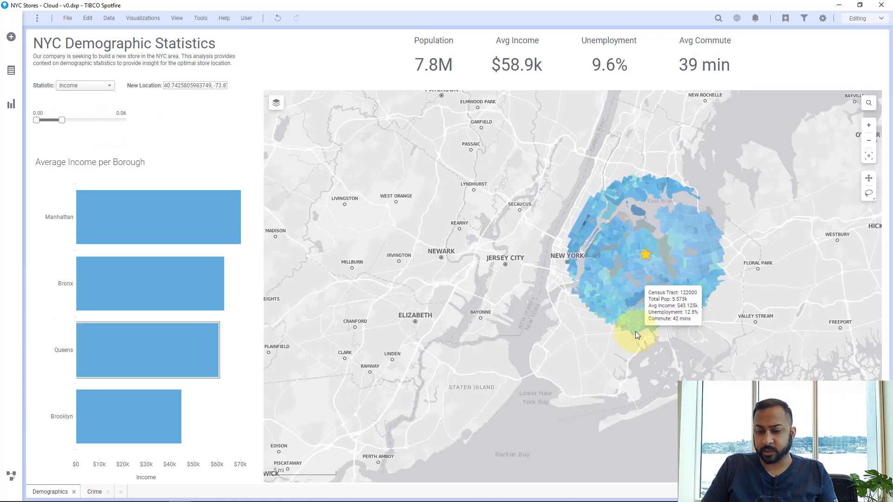
Copy a point's map coordinates in the Brooklyn area, about 40.64, -73.9, and enter them as the New Location value
{"action": "right_click", "coordinate": [569, 341]}
{"action": "left_click", "coordinate": [592, 339]}
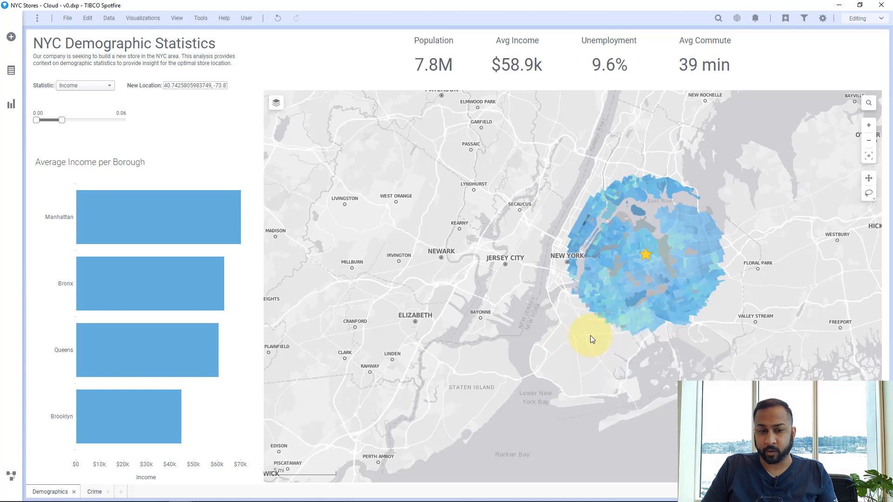
{"action": "triple_click", "coordinate": [214, 86]}
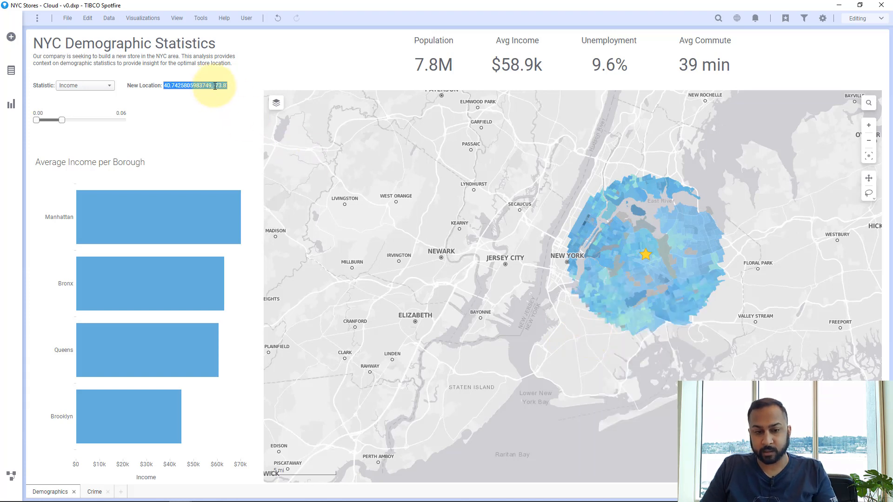
{"action": "key", "text": "ctrl+v"}
{"action": "key", "text": "Return"}
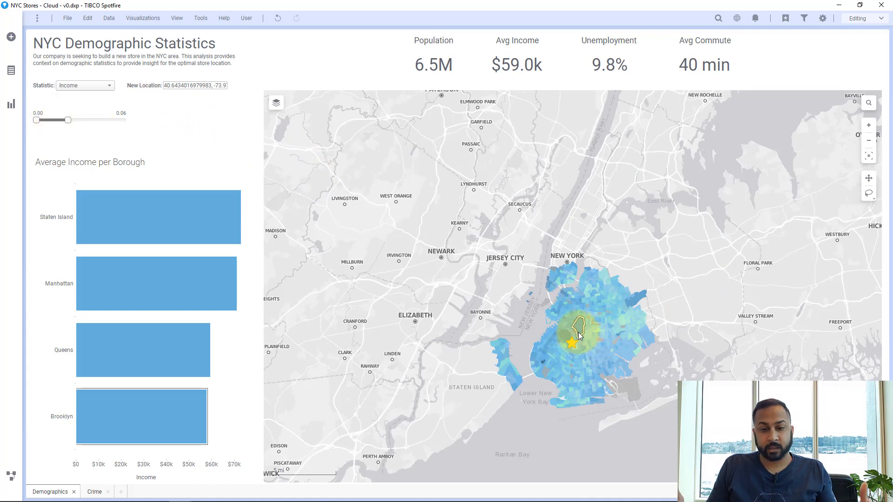
{"action": "mouse_move", "coordinate": [580, 335]}
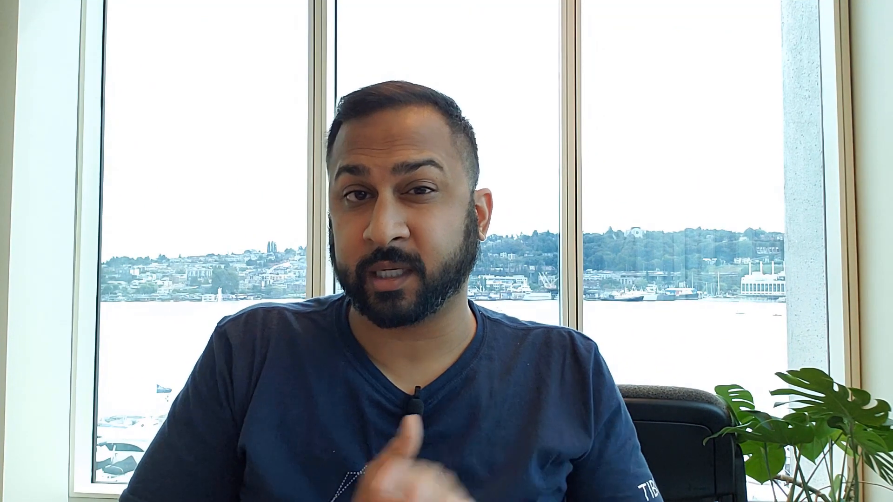